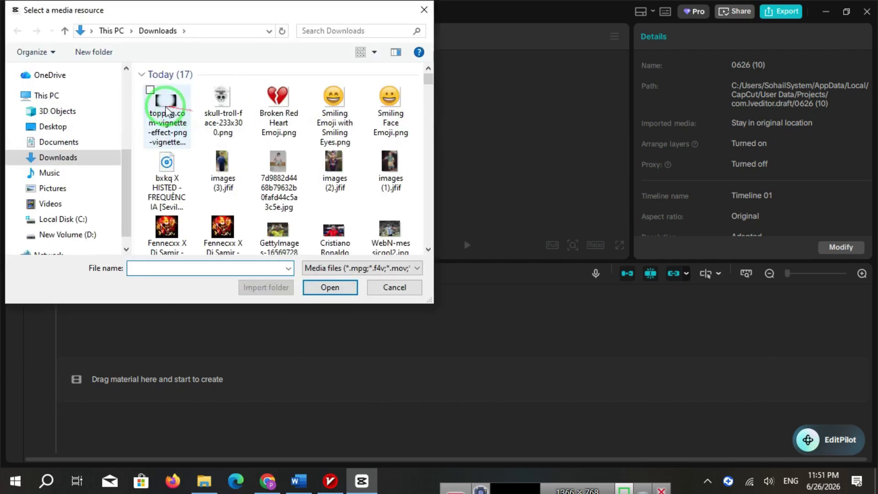
# - Import today's media files from Downloads, leaving out the vignette image, both Fennecxx tracks, the kalameh file and Smiling Face Emoji.png
pyautogui.moveTo(139, 103); pyautogui.dragTo(396, 94)
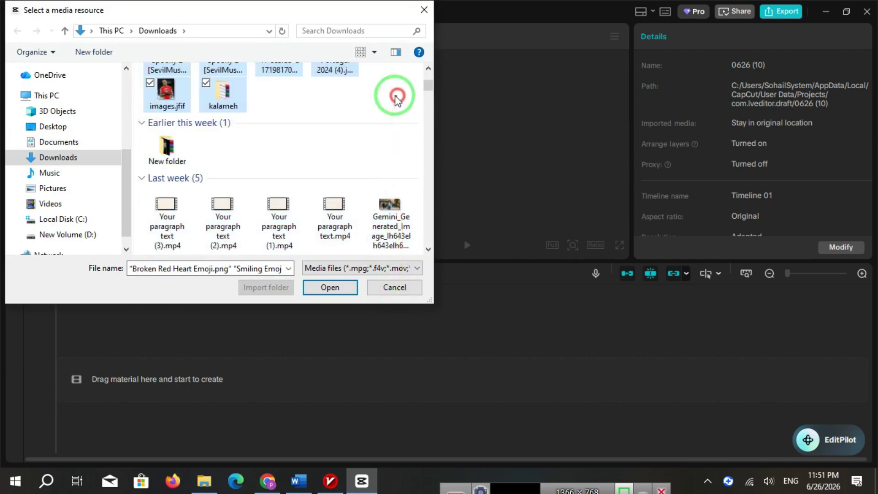
pyautogui.scroll(3, 384, 105)
pyautogui.keyDown('ctrl'); pyautogui.click(162, 101); pyautogui.keyUp('ctrl')
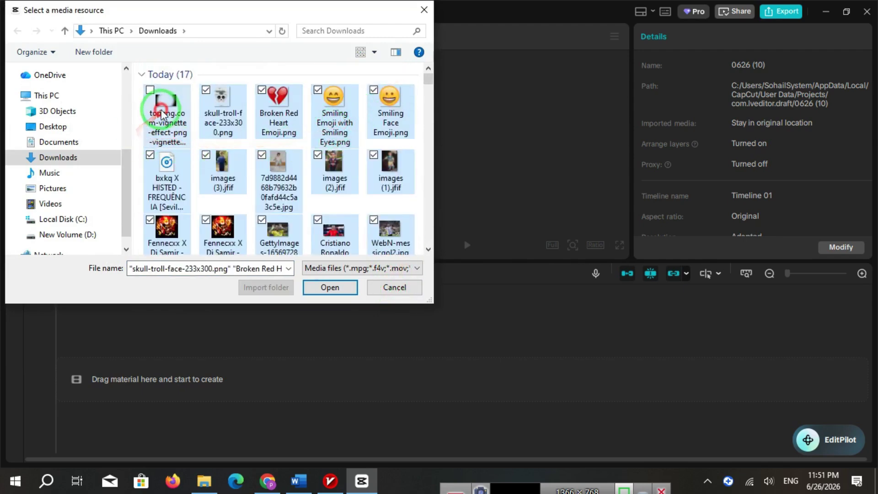
pyautogui.keyDown('ctrl'); pyautogui.click(222, 228); pyautogui.keyUp('ctrl')
pyautogui.scroll(-1, 169, 220)
pyautogui.keyDown('ctrl'); pyautogui.click(173, 220); pyautogui.keyUp('ctrl')
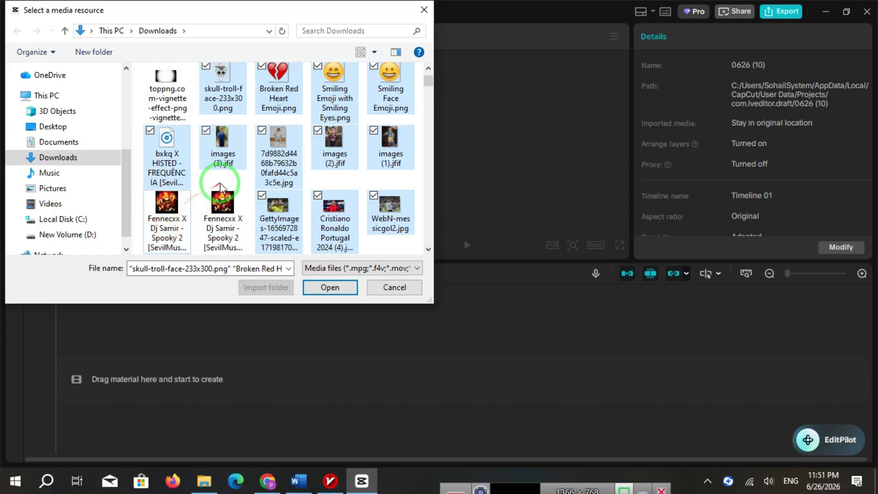
pyautogui.scroll(-3, 219, 181)
pyautogui.scroll(2, 217, 190)
pyautogui.keyDown('ctrl'); pyautogui.click(230, 212); pyautogui.keyUp('ctrl')
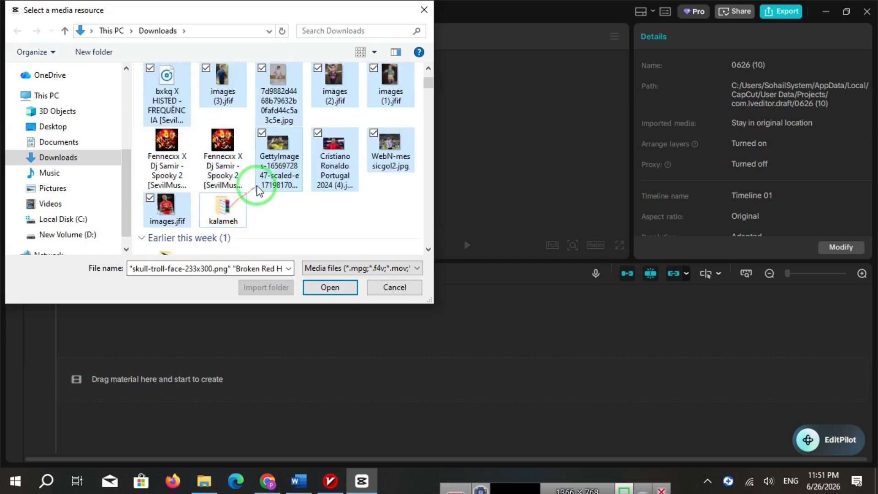
pyautogui.scroll(-2, 258, 188)
pyautogui.scroll(3, 259, 185)
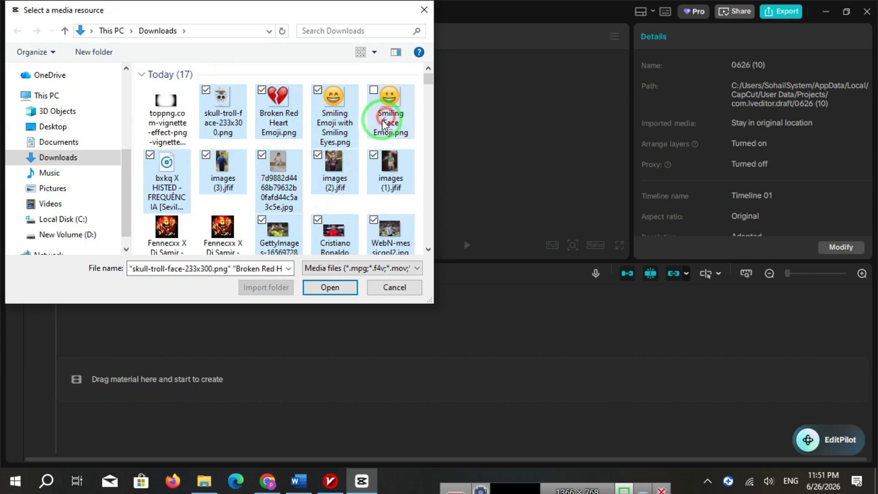
pyautogui.click(338, 289)
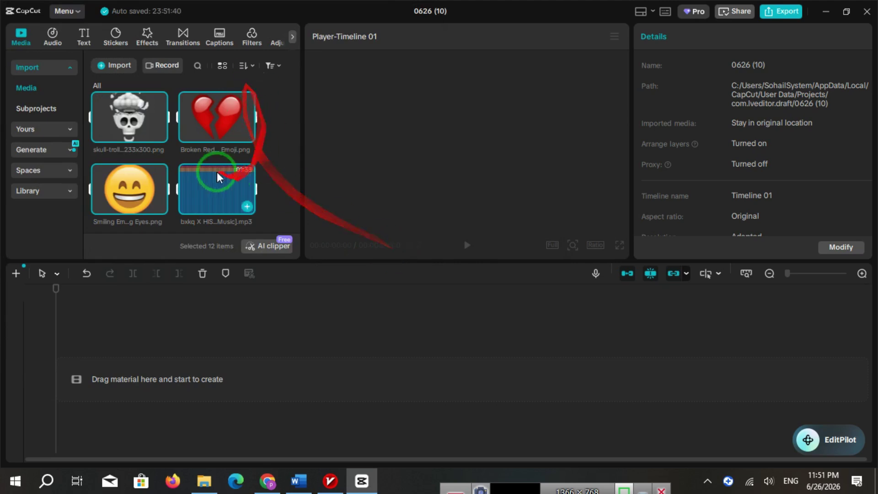
# - Place the bxkq X HISTED music track and the GettyImages yellow-jersey photo at the start of the timeline
pyautogui.click(275, 180)
pyautogui.moveTo(223, 175); pyautogui.dragTo(69, 365)
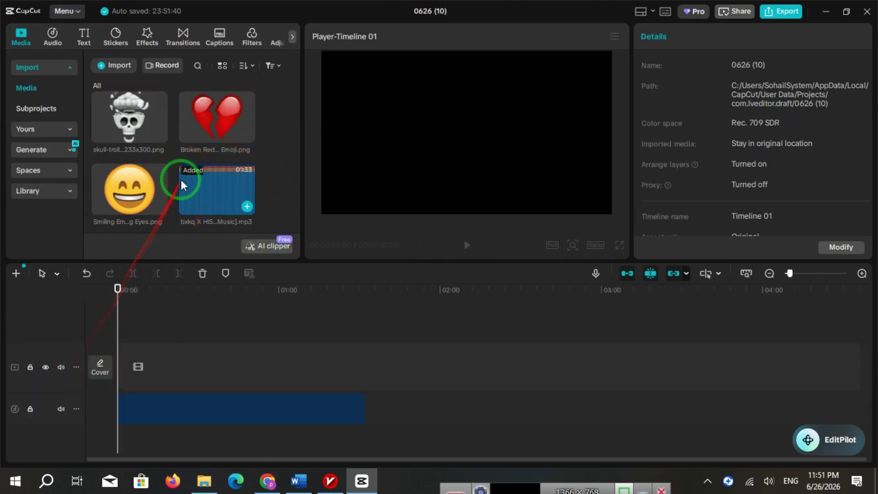
pyautogui.scroll(-5, 180, 180)
pyautogui.moveTo(127, 108); pyautogui.dragTo(123, 372)
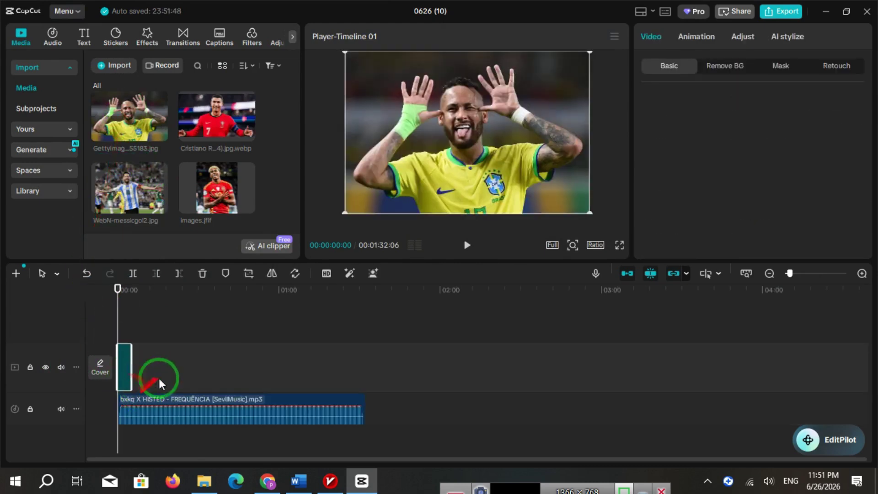
# - Split the music track at 00:00:07:14 and delete the part before the cut
pyautogui.click(466, 245)
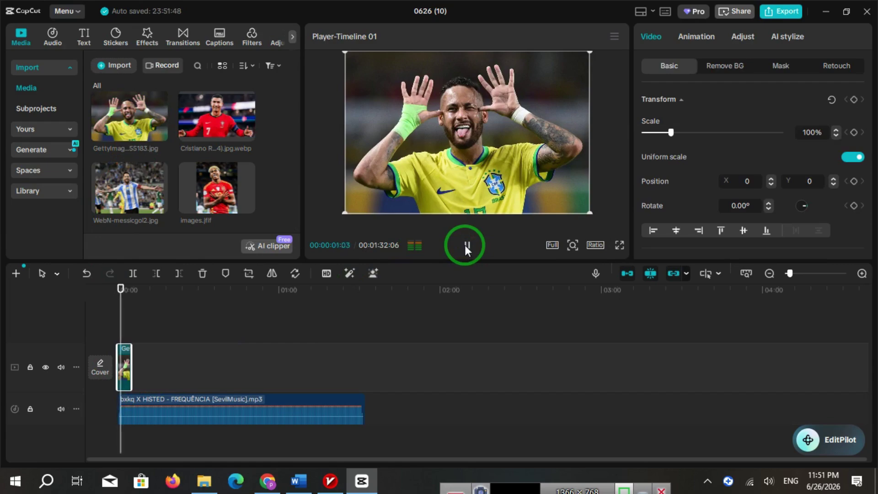
pyautogui.click(804, 274)
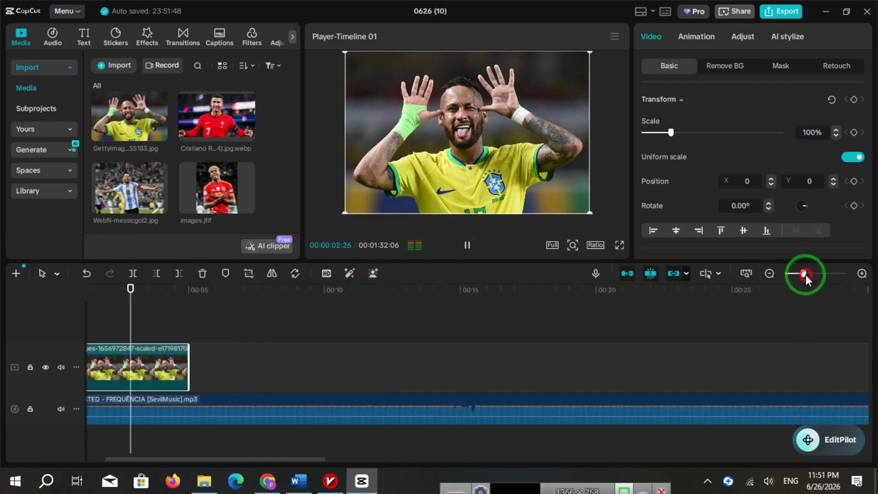
pyautogui.click(467, 245)
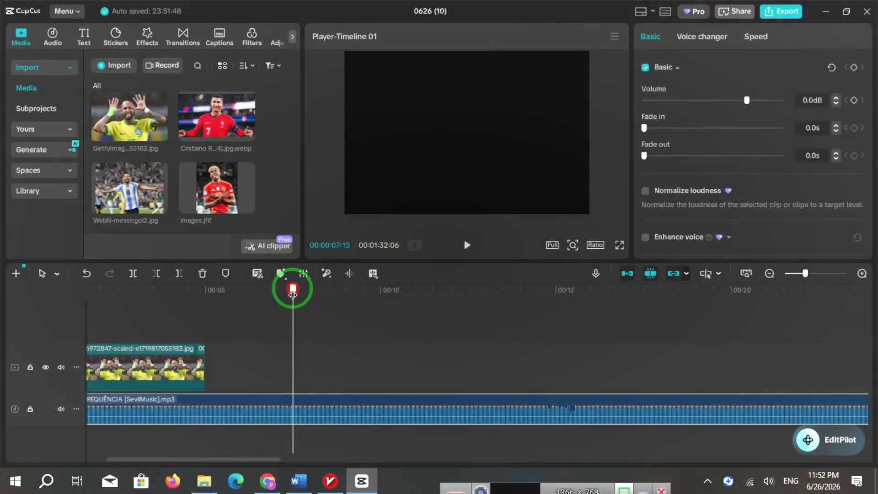
pyautogui.moveTo(293, 293); pyautogui.dragTo(291, 292)
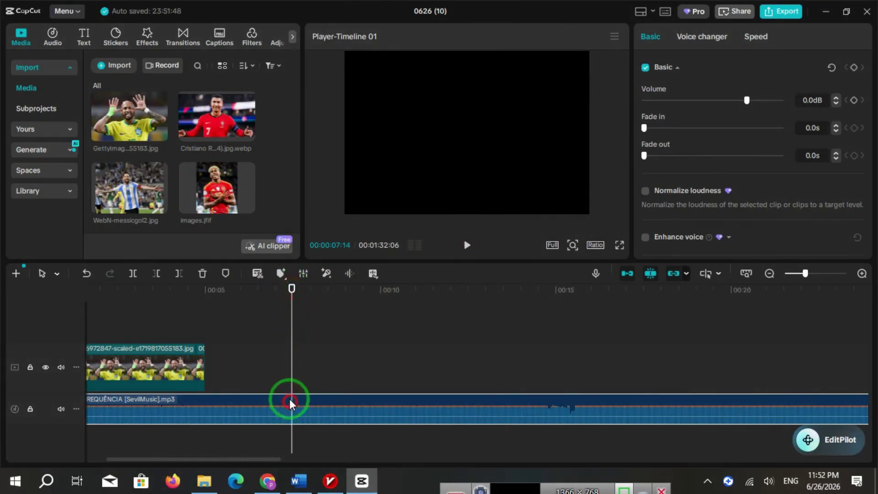
pyautogui.click(133, 273)
pyautogui.click(238, 395)
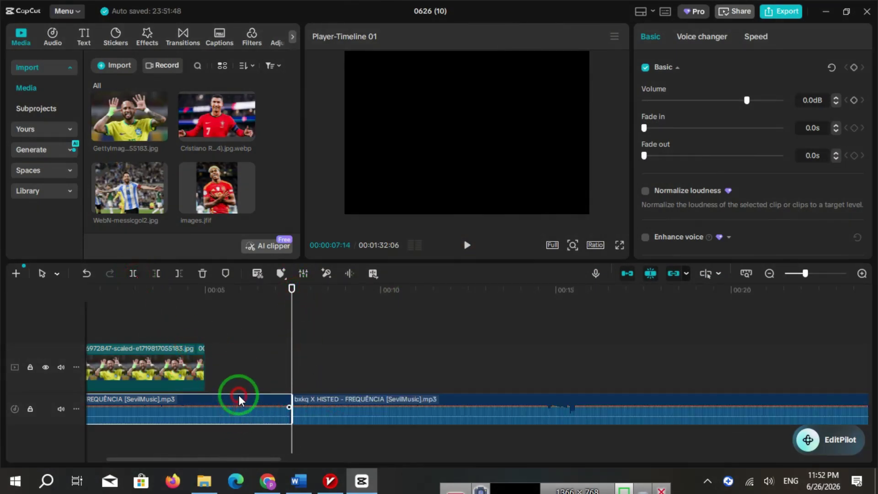
pyautogui.press('Delete')
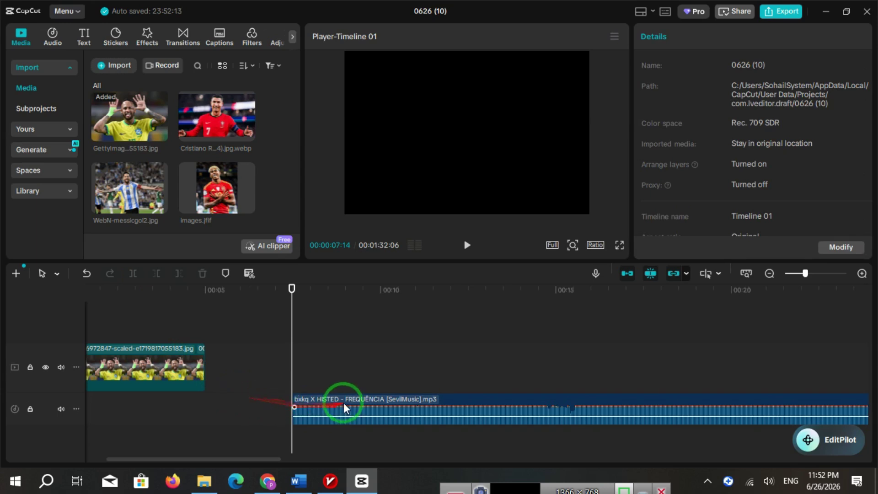
# - Move the remaining music clip to the very start of the timeline
pyautogui.moveTo(351, 399); pyautogui.dragTo(166, 418)
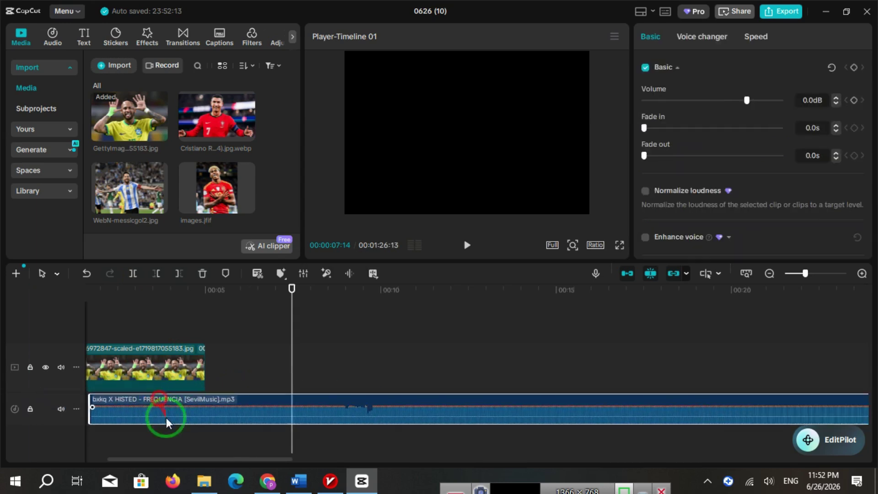
pyautogui.moveTo(179, 459); pyautogui.dragTo(142, 458)
pyautogui.moveTo(261, 405); pyautogui.dragTo(205, 396)
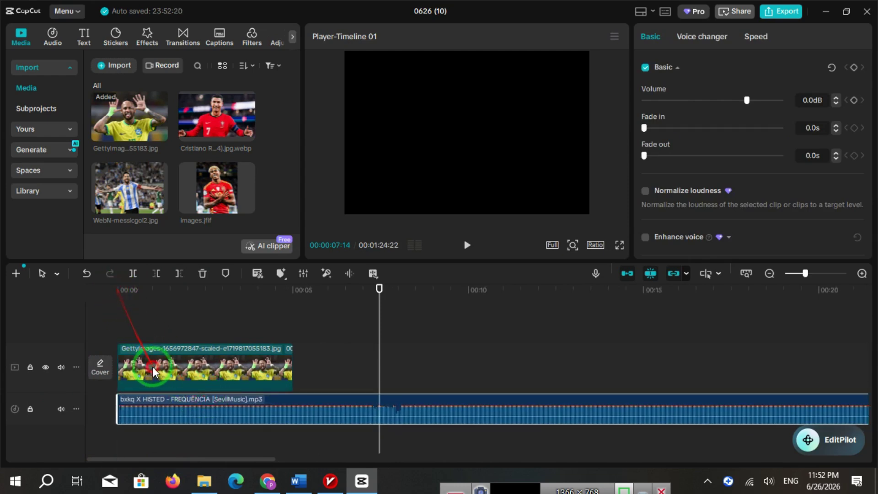
# - Play the timeline from the start to check the trimmed music against the photo
pyautogui.moveTo(153, 367); pyautogui.dragTo(156, 368)
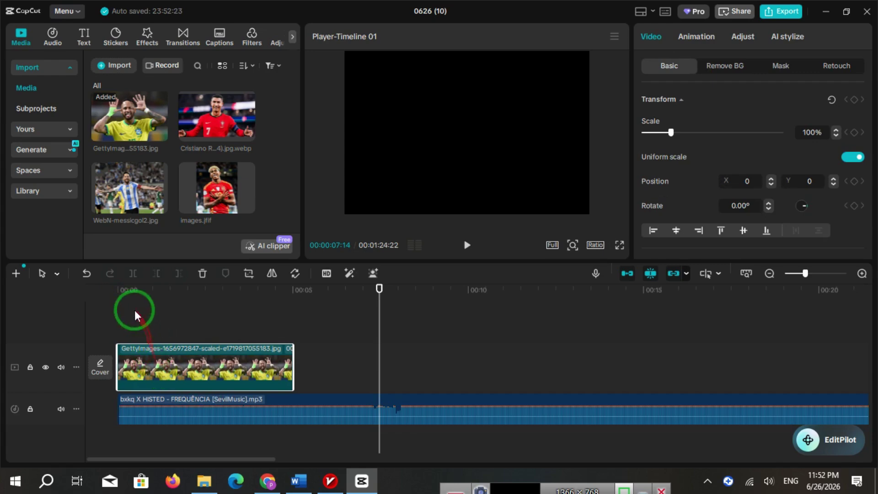
pyautogui.moveTo(135, 312); pyautogui.dragTo(164, 358)
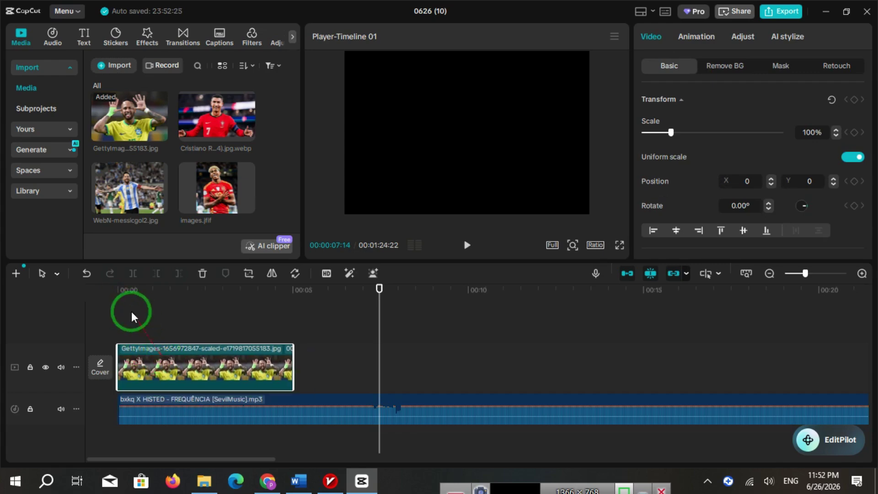
pyautogui.click(116, 289)
pyautogui.click(466, 245)
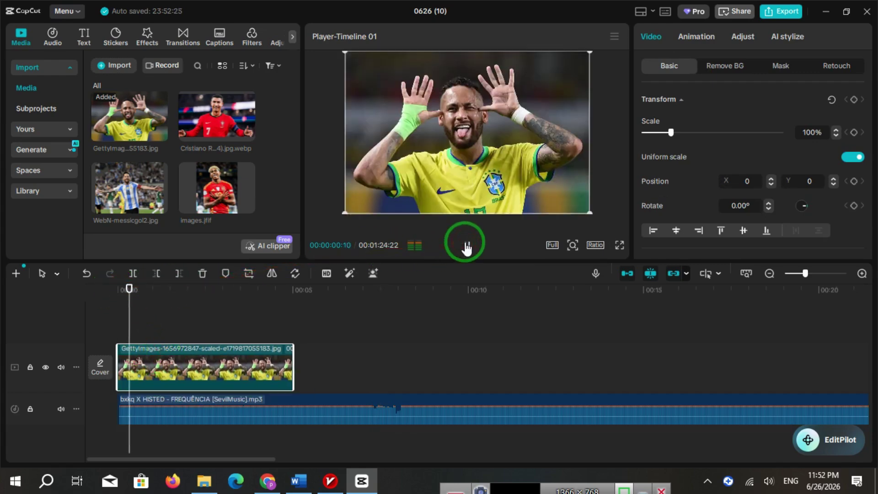
pyautogui.click(467, 245)
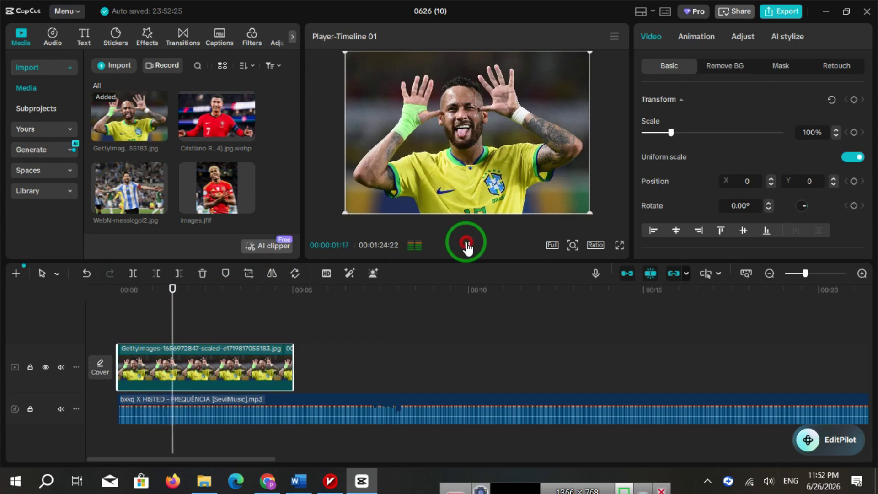
# - Set the project's aspect ratio to 1:1 and add one horizontal and one vertical guide to the preview
pyautogui.click(591, 246)
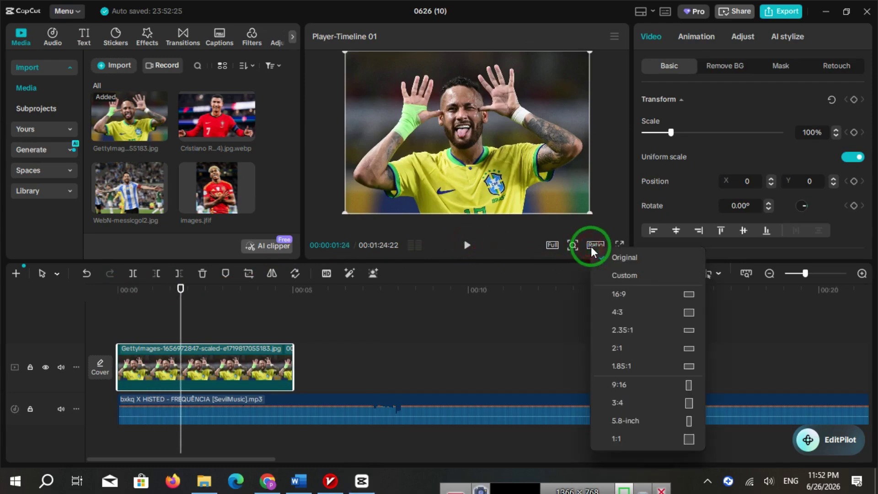
pyautogui.click(630, 439)
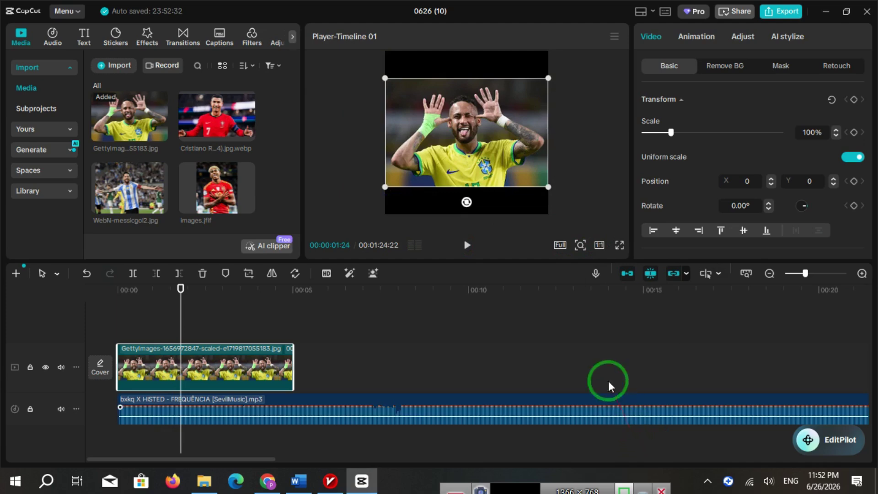
pyautogui.click(613, 37)
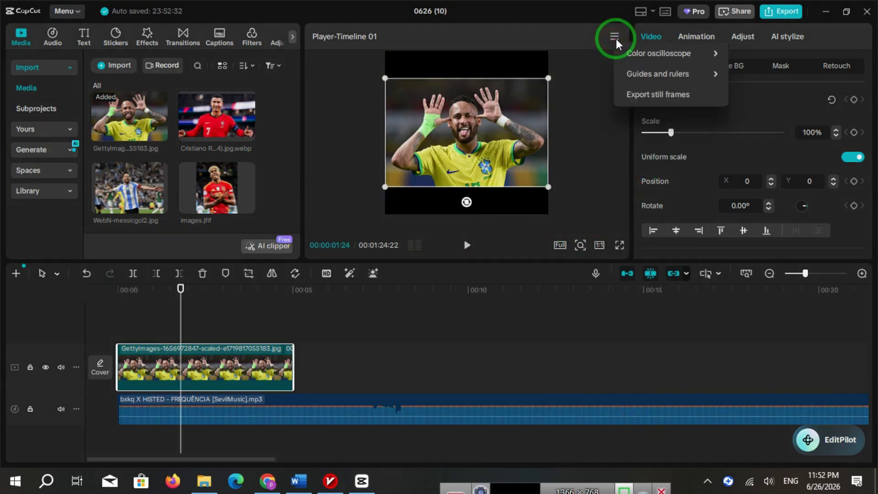
pyautogui.moveTo(652, 73)
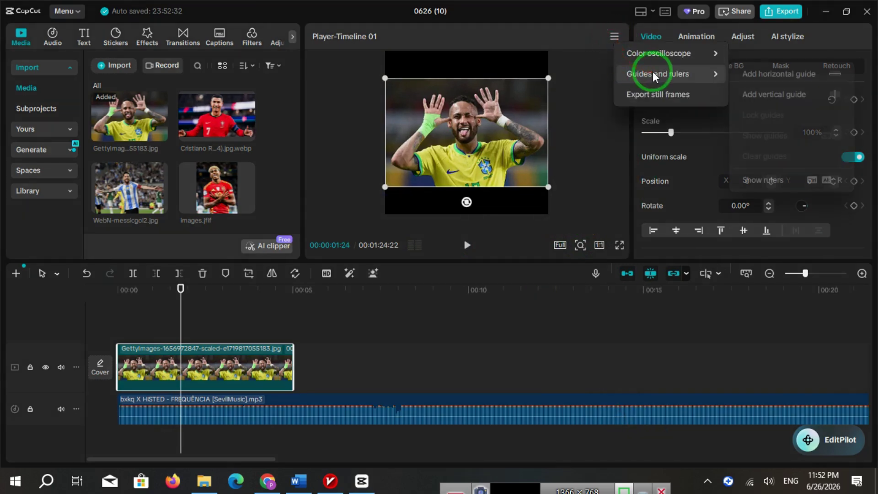
pyautogui.click(779, 74)
pyautogui.click(611, 38)
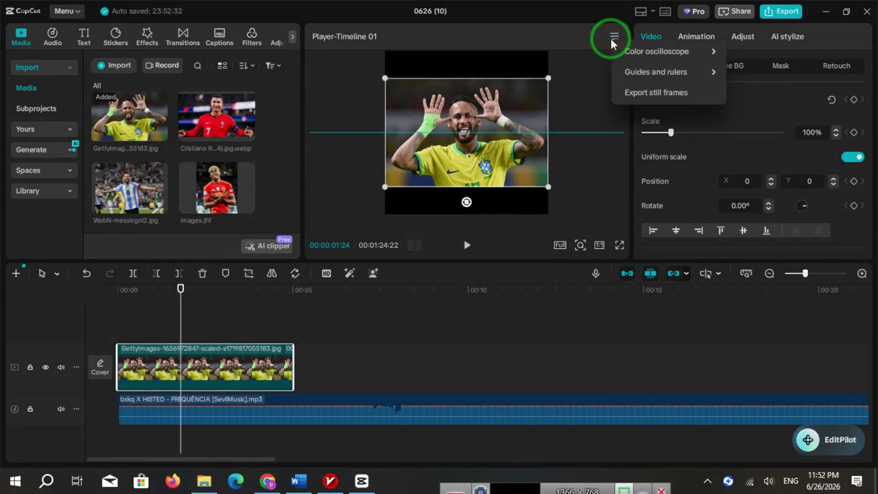
pyautogui.moveTo(649, 72)
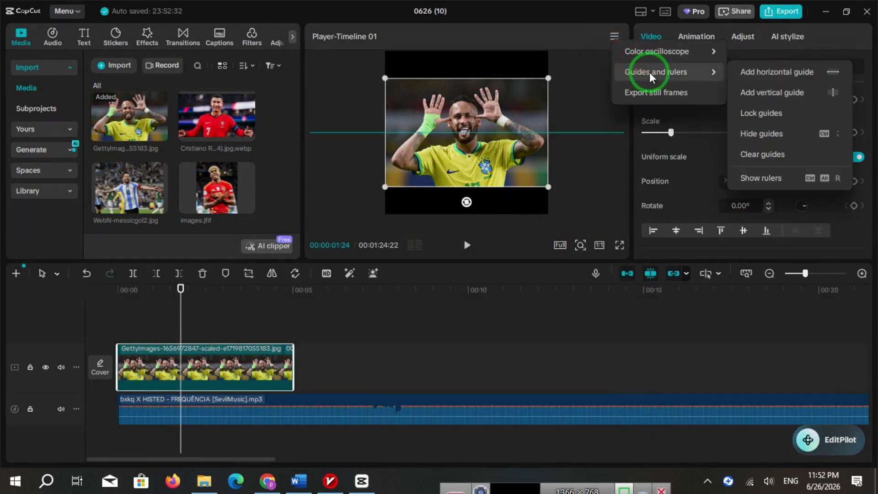
pyautogui.click(775, 92)
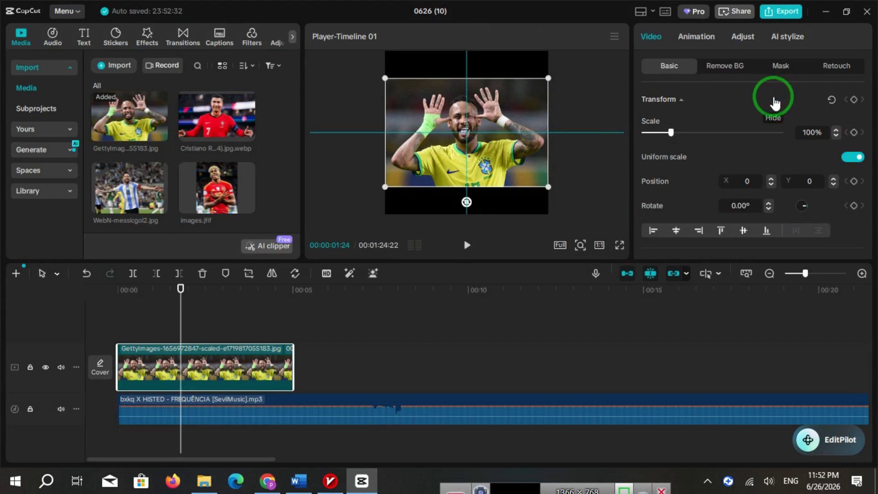
# - Scale the yellow-jersey photo to 77% in the canvas's lower-left quadrant and crop it at the guides with a Rectangle mask
pyautogui.moveTo(548, 189); pyautogui.dragTo(406, 188)
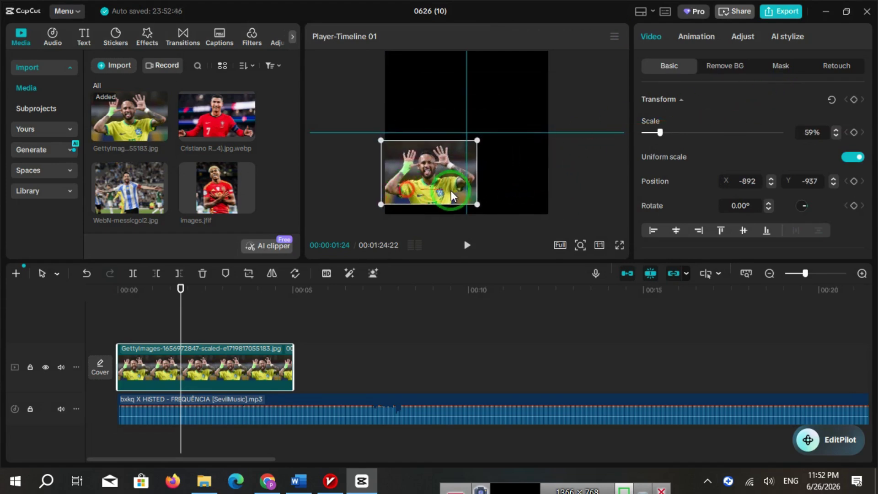
pyautogui.moveTo(478, 205); pyautogui.dragTo(496, 221)
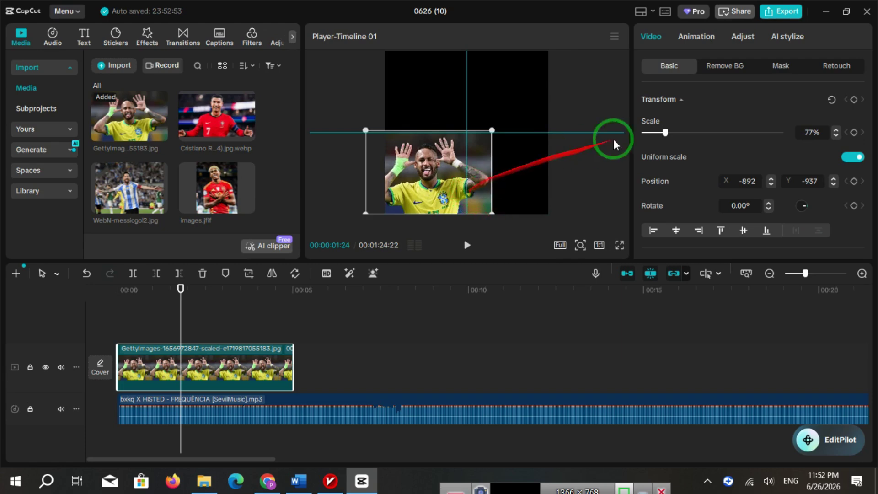
pyautogui.click(781, 68)
pyautogui.click(680, 123)
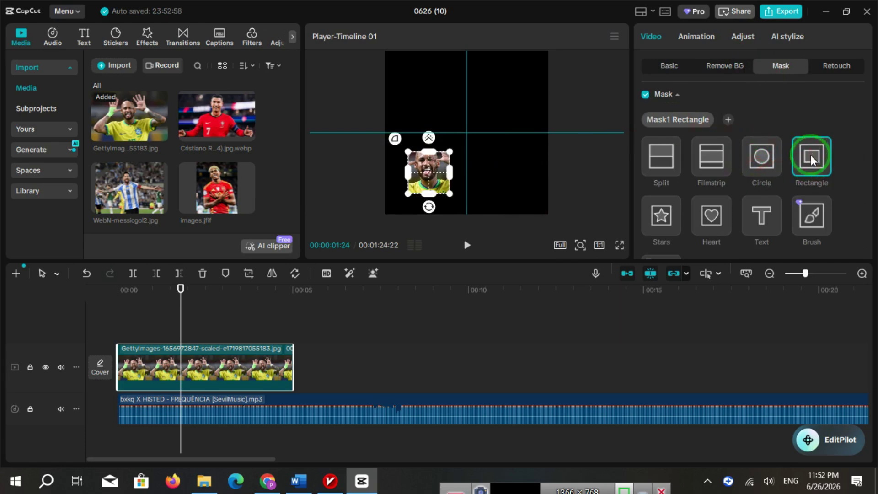
pyautogui.moveTo(428, 152); pyautogui.dragTo(423, 121)
pyautogui.moveTo(450, 173)
pyautogui.mouseDown()
pyautogui.moveTo(465, 158)
pyautogui.moveTo(475, 183)
pyautogui.moveTo(466, 172)
pyautogui.moveTo(478, 172)
pyautogui.moveTo(435, 161)
pyautogui.mouseUp()
pyautogui.click(428, 174)
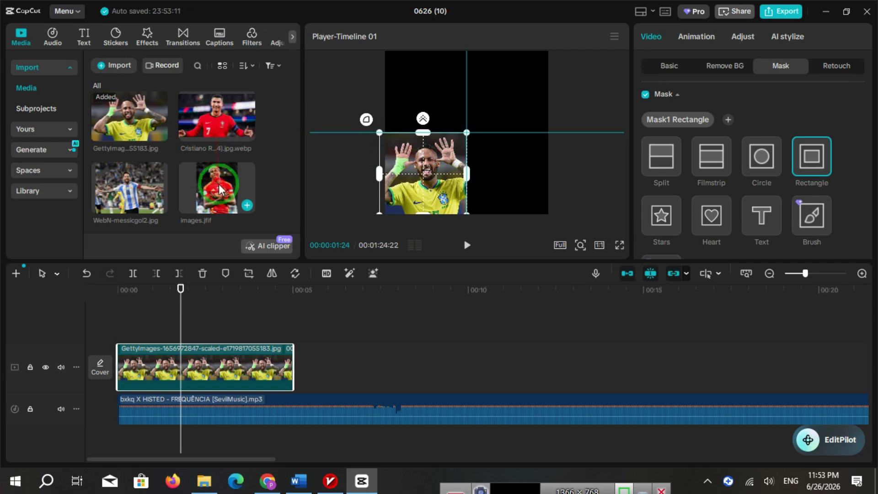
# - Add images.jfif on a new track at the timeline start and fit it into the canvas's upper-left quadrant
pyautogui.moveTo(218, 184); pyautogui.dragTo(118, 322)
pyautogui.click(512, 143)
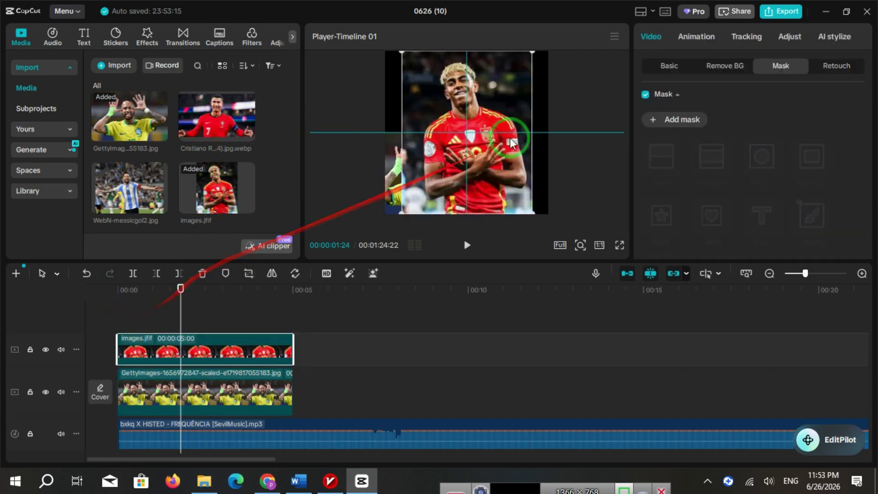
pyautogui.moveTo(512, 142); pyautogui.dragTo(417, 58)
# - Add the Cristiano Ronaldo Portugal 2024 photo on its own track and fit it into the lower-right quadrant with a Rectangle mask
pyautogui.moveTo(216, 117); pyautogui.dragTo(120, 341)
pyautogui.moveTo(524, 122); pyautogui.dragTo(571, 200)
pyautogui.click(812, 157)
pyautogui.moveTo(515, 168); pyautogui.dragTo(518, 130)
pyautogui.moveTo(539, 178); pyautogui.dragTo(563, 174)
# - Add WebN-messicgol2.jpg on a new top track and fit it into the upper-right quadrant with a Rectangle mask
pyautogui.moveTo(133, 185); pyautogui.dragTo(122, 313)
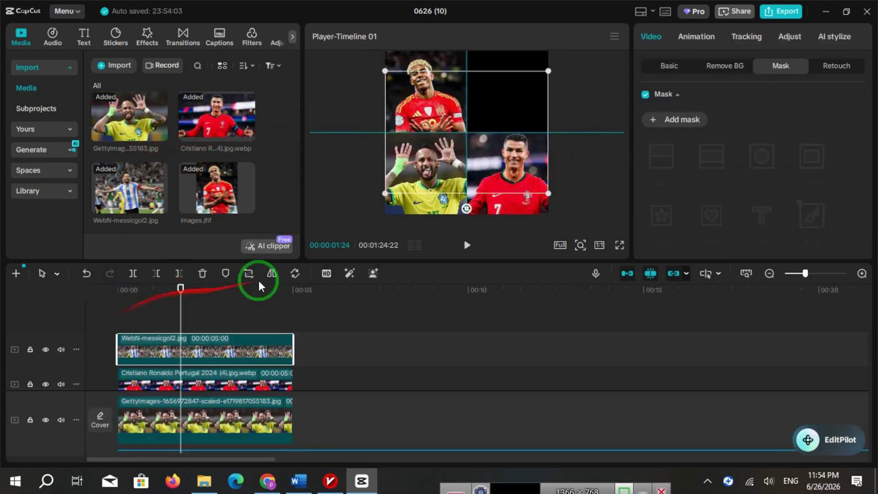
pyautogui.moveTo(484, 171); pyautogui.dragTo(583, 149)
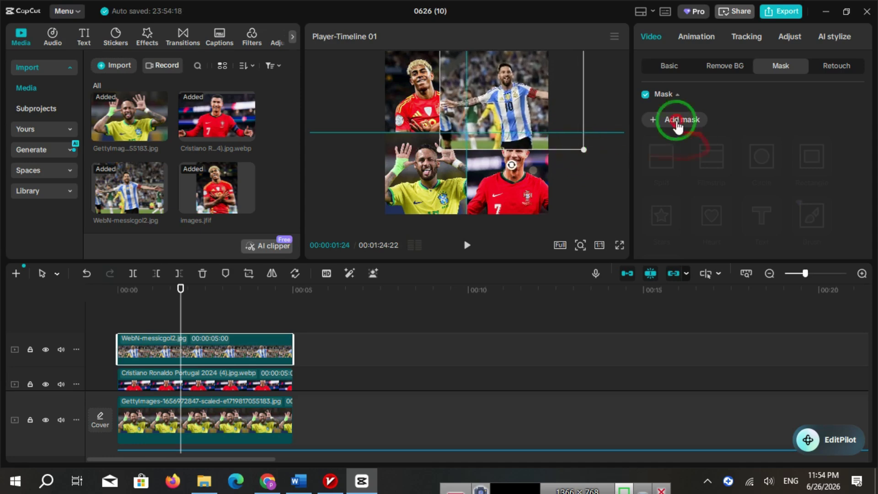
pyautogui.click(678, 123)
pyautogui.scroll(-2, 331, 351)
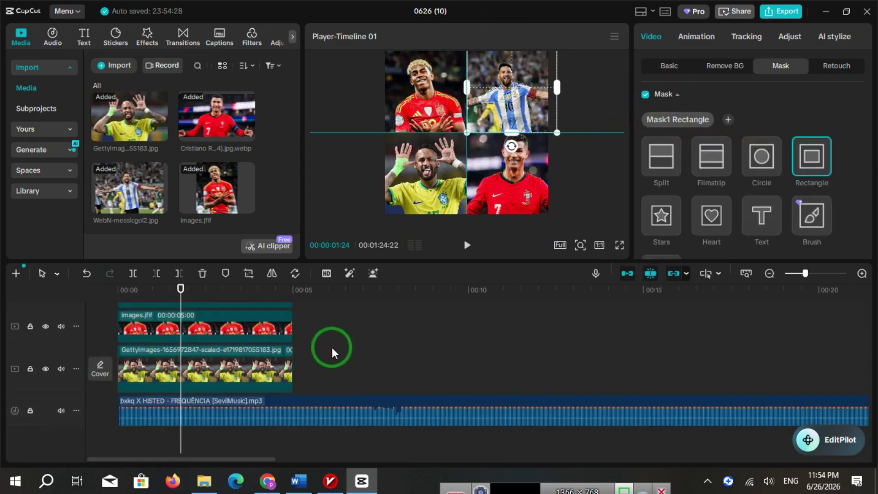
# - Extend all four footballer photo clips on their tracks to a duration of 00:00:07:29
pyautogui.click(291, 364)
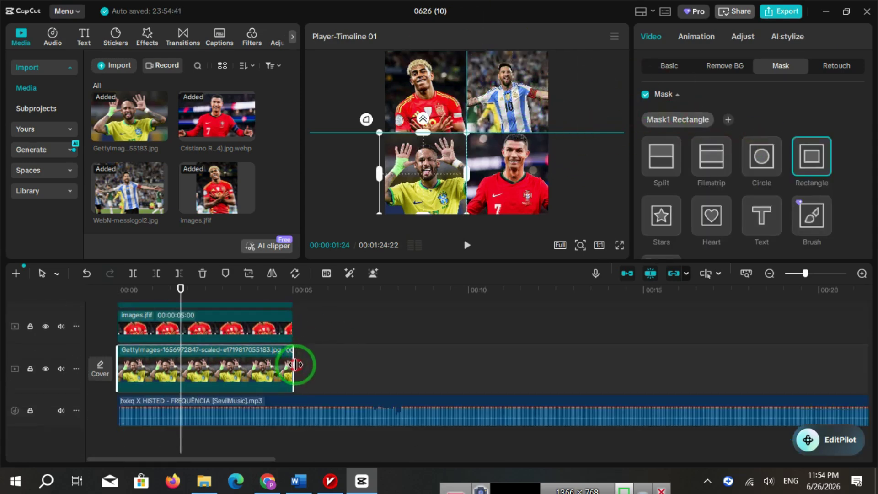
pyautogui.moveTo(295, 364); pyautogui.dragTo(395, 368)
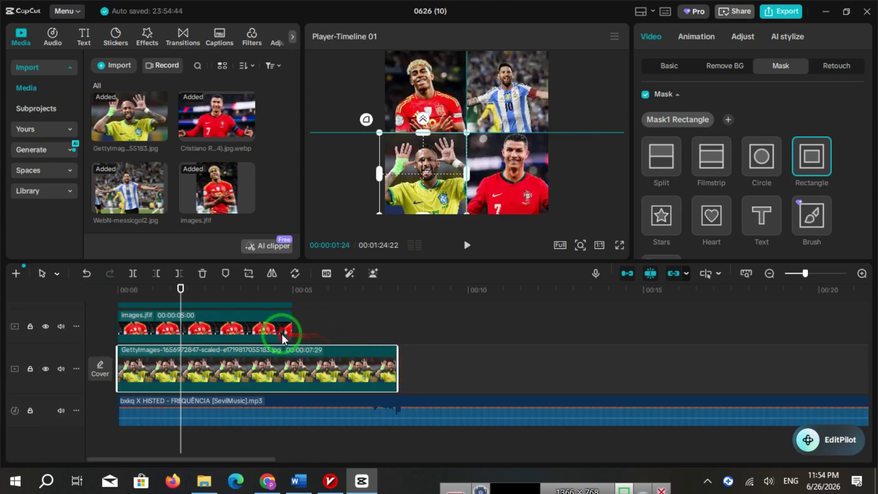
pyautogui.moveTo(291, 326); pyautogui.dragTo(397, 326)
pyautogui.scroll(1, 384, 327)
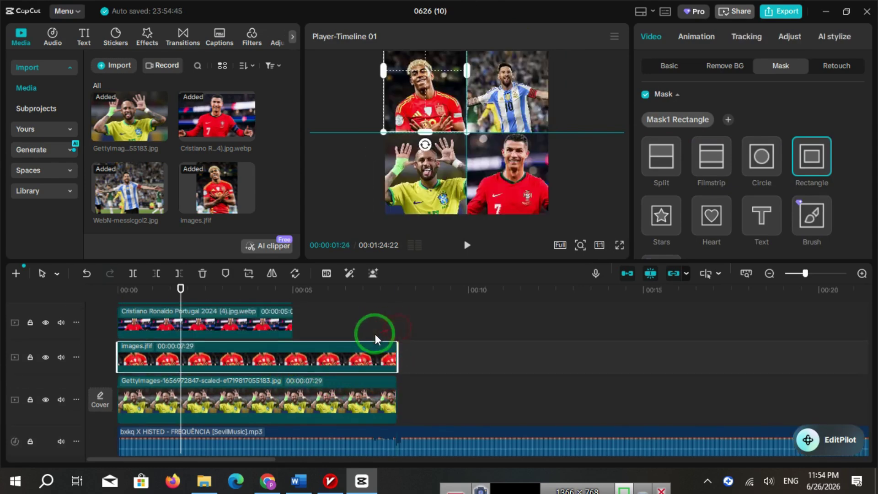
pyautogui.moveTo(293, 319); pyautogui.dragTo(398, 329)
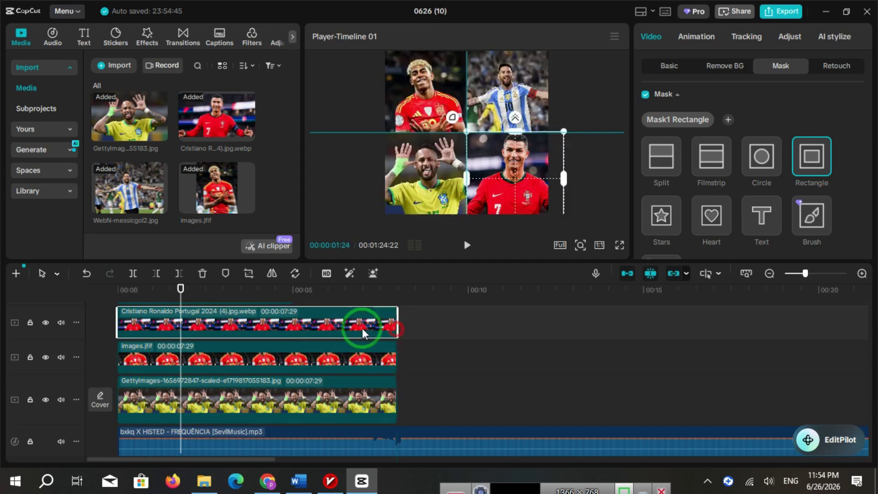
pyautogui.scroll(1, 312, 339)
pyautogui.moveTo(287, 333); pyautogui.dragTo(398, 333)
# - Add images (2).jfif directly after the images.jfif clip on its track and scale it into the canvas's upper-left corner
pyautogui.click(364, 290)
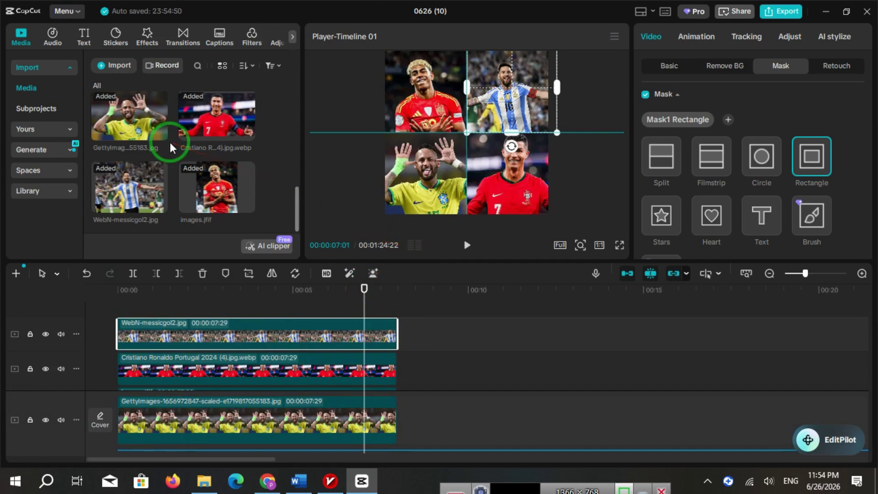
pyautogui.scroll(3, 180, 148)
pyautogui.moveTo(117, 157); pyautogui.dragTo(417, 358)
pyautogui.click(465, 192)
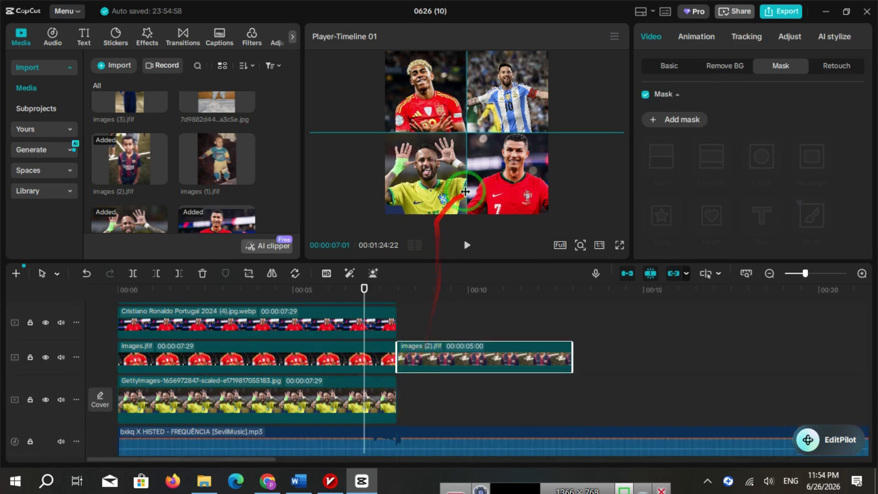
pyautogui.click(405, 280)
pyautogui.moveTo(529, 202); pyautogui.dragTo(640, 163)
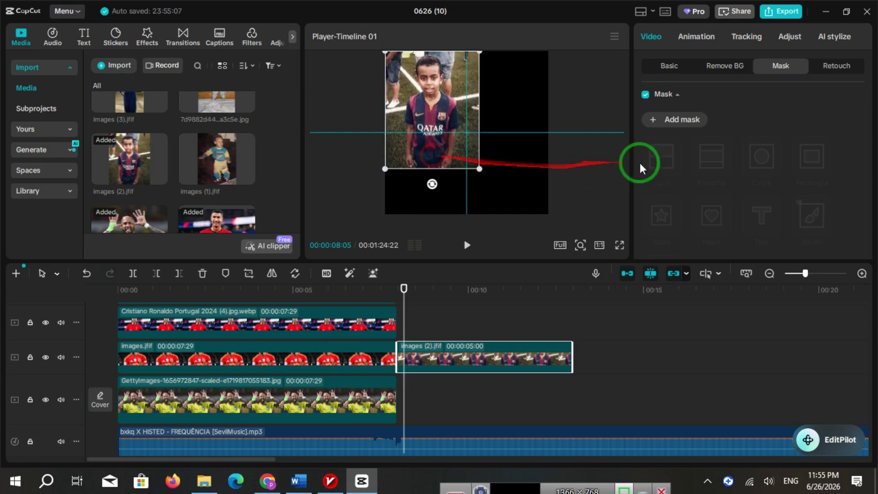
# - Add a Rectangle mask to the images (2).jfif photo and adjust its edges, undoing the unwanted mask changes
pyautogui.click(667, 119)
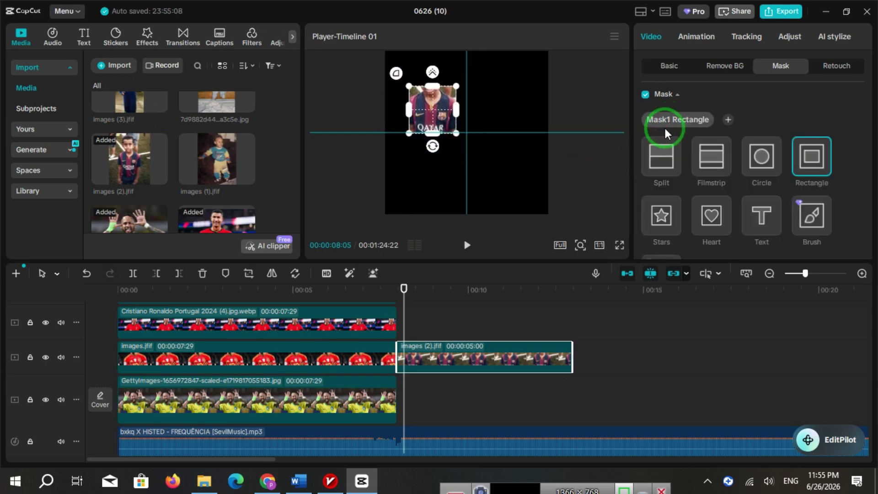
pyautogui.moveTo(432, 86); pyautogui.dragTo(441, 38)
pyautogui.moveTo(456, 108); pyautogui.dragTo(437, 127)
pyautogui.click(435, 115)
pyautogui.hotkey('ctrl', 'z')
pyautogui.hotkey('ctrl', 'z')
pyautogui.hotkey('ctrl', 'z')
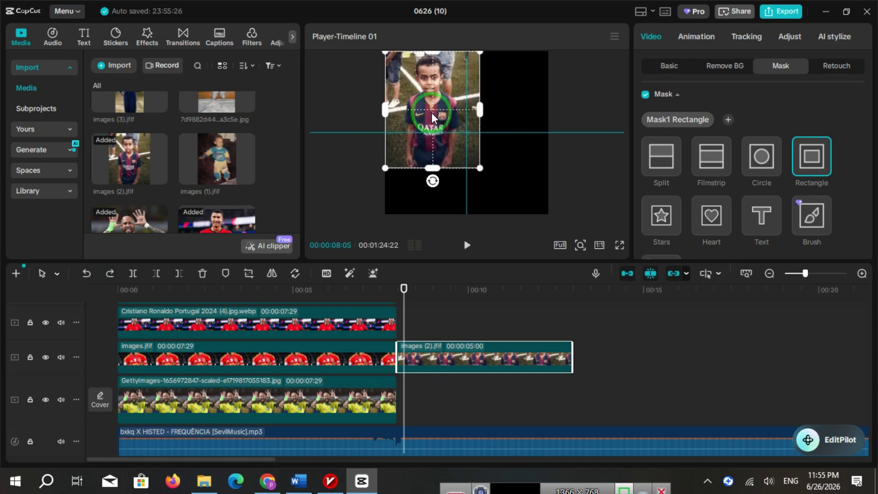
# - Add images (1).jfif after the yellow-jersey clip and fit it into the lower-left quadrant with a Rectangle mask
pyautogui.click(681, 120)
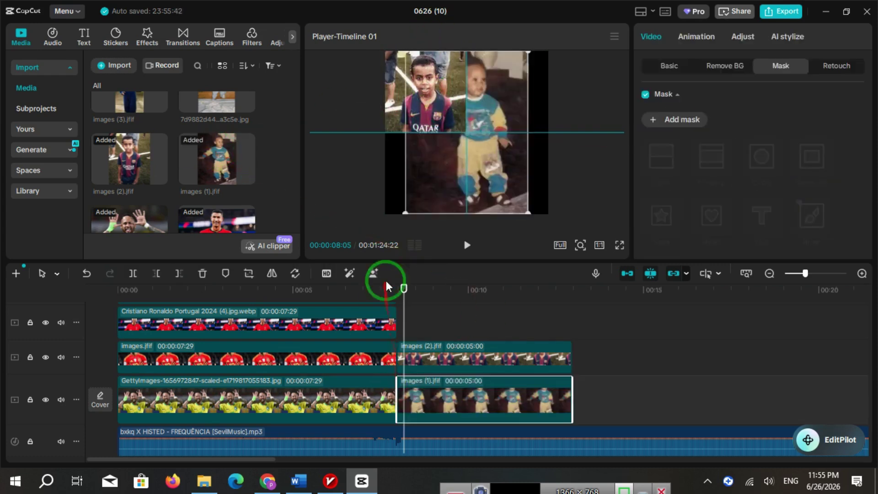
pyautogui.moveTo(499, 133); pyautogui.dragTo(450, 152)
pyautogui.click(681, 120)
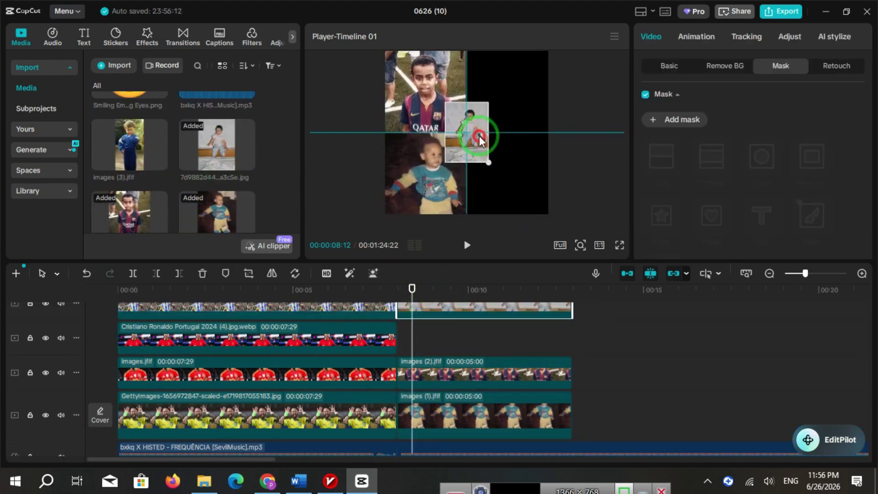
# - Fit the childhood photo on the top track into the upper-right quadrant with a Rectangle mask cropped at the guides
pyautogui.moveTo(470, 137); pyautogui.dragTo(463, 99)
pyautogui.click(681, 120)
pyautogui.moveTo(508, 79); pyautogui.dragTo(508, 52)
pyautogui.moveTo(529, 145); pyautogui.dragTo(532, 130)
# - Add images (3).jfif after the Cristiano Ronaldo clip, resize it toward the lower-right quadrant, and adjust the upper-right photo's mask
pyautogui.moveTo(130, 145); pyautogui.dragTo(398, 334)
pyautogui.moveTo(479, 160); pyautogui.dragTo(524, 241)
pyautogui.click(501, 78)
pyautogui.moveTo(467, 82); pyautogui.dragTo(469, 68)
pyautogui.click(426, 373)
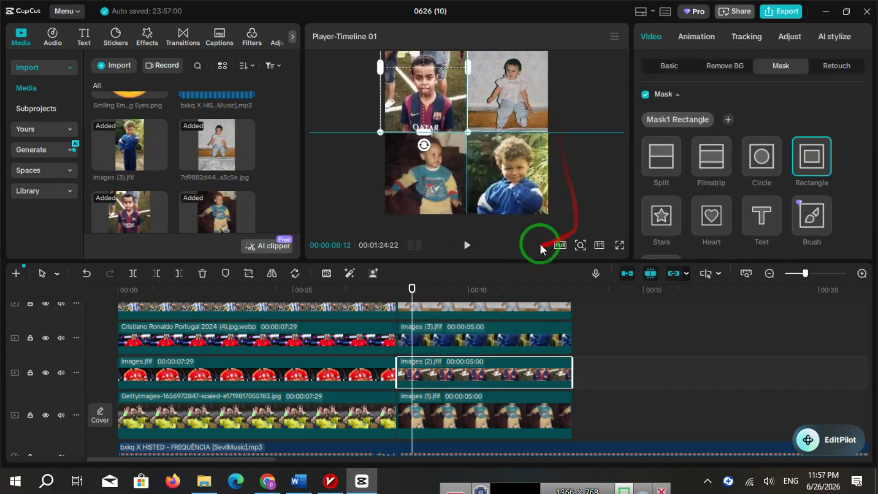
# - Fit images (3).jfif into the lower-right quadrant and crop it at the guides with a Rectangle mask
pyautogui.click(453, 339)
pyautogui.moveTo(480, 158); pyautogui.dragTo(523, 151)
pyautogui.click(812, 157)
pyautogui.moveTo(507, 176); pyautogui.dragTo(507, 137)
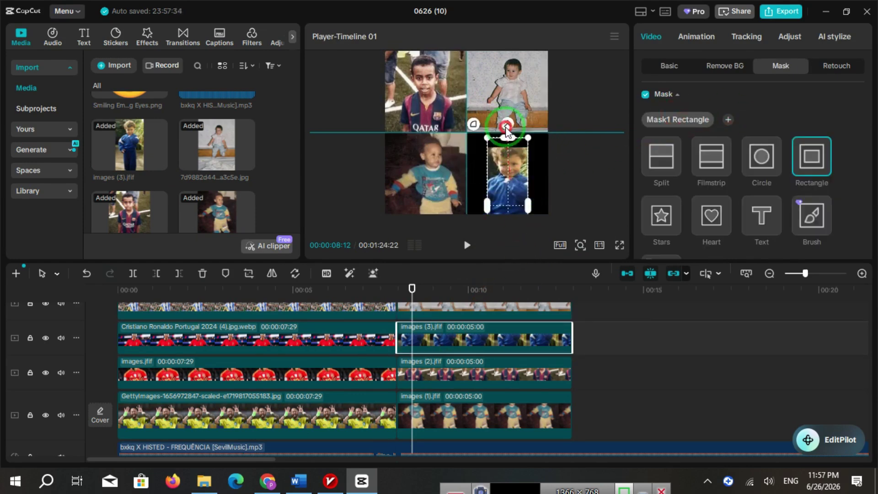
pyautogui.moveTo(533, 204); pyautogui.dragTo(556, 203)
pyautogui.moveTo(507, 183); pyautogui.dragTo(513, 176)
pyautogui.moveTo(512, 129); pyautogui.dragTo(512, 117)
# - Play the change between the two photo grids, then remove the horizontal and vertical alignment guides from the canvas
pyautogui.click(466, 245)
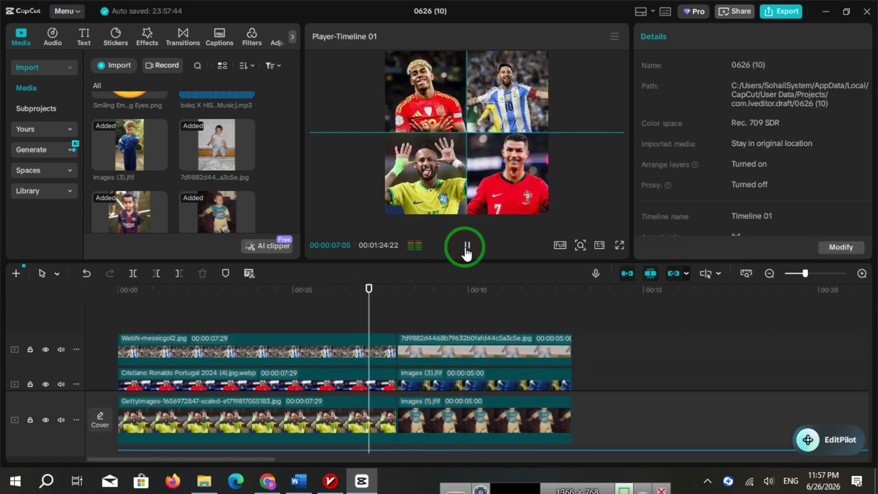
pyautogui.click(508, 131)
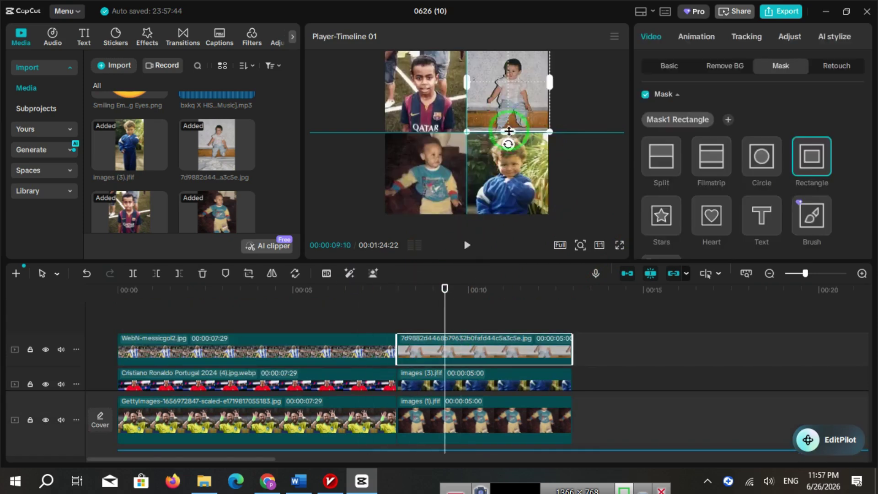
pyautogui.rightClick(478, 133)
pyautogui.click(504, 165)
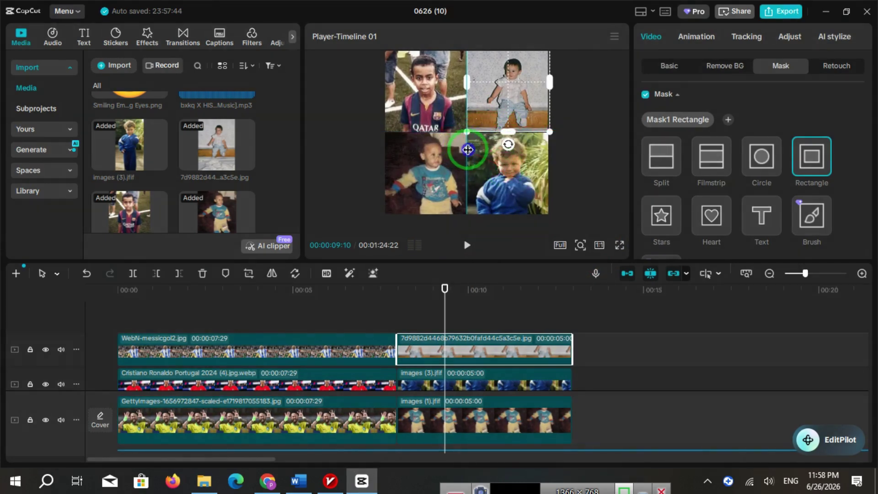
pyautogui.rightClick(467, 149)
pyautogui.click(482, 180)
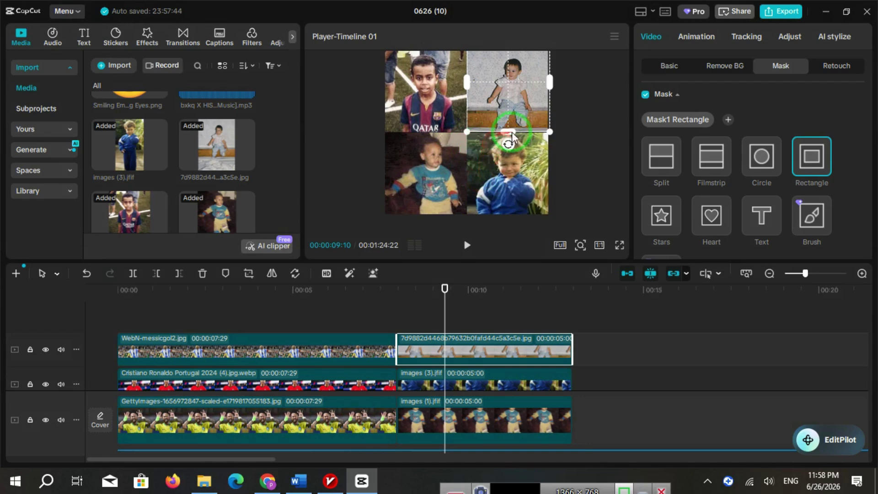
# - Nudge the lower edge of the upper-right childhood photo's mask slightly downward and deselect the clip
pyautogui.moveTo(512, 133); pyautogui.dragTo(513, 137)
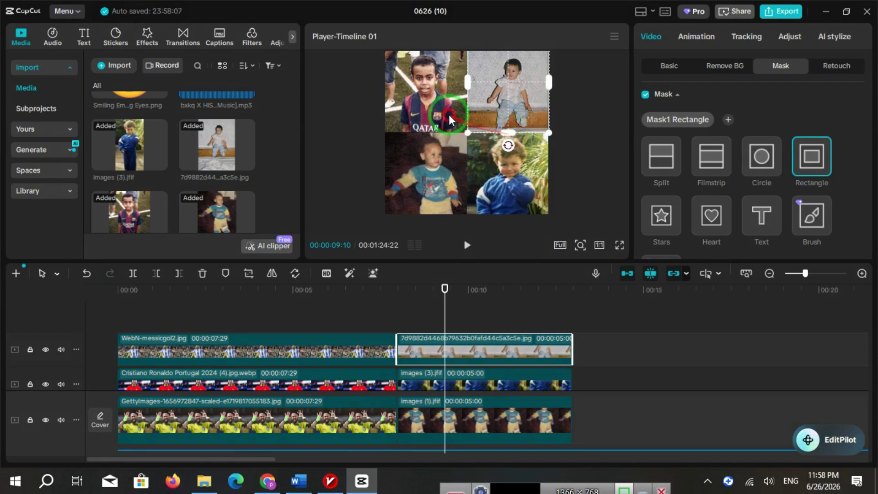
pyautogui.scroll(-2, 446, 394)
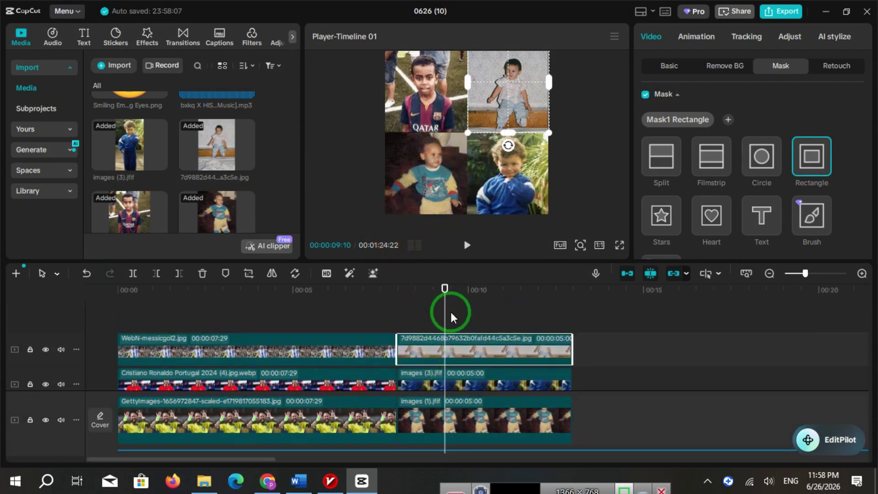
pyautogui.click(450, 312)
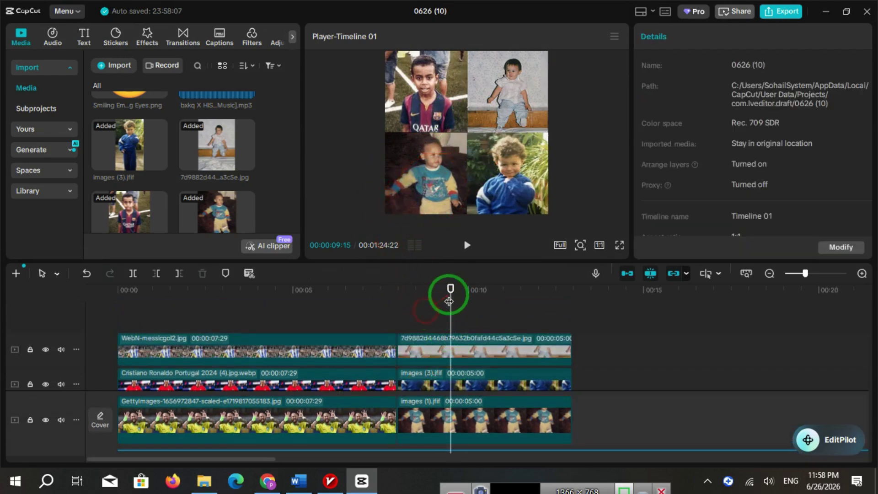
# - Add a default text clip above the photos and stretch it from the timeline start to 00:00:07:29
pyautogui.click(160, 295)
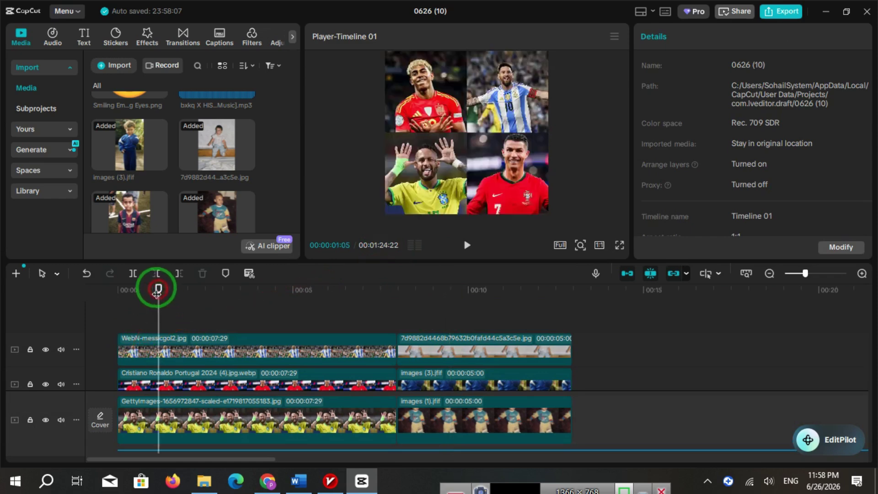
pyautogui.click(87, 43)
pyautogui.click(122, 101)
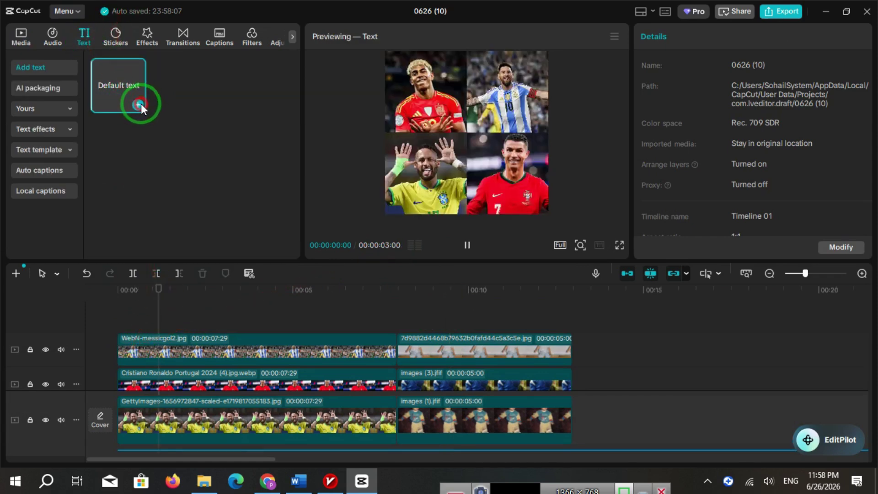
pyautogui.click(138, 104)
pyautogui.click(187, 344)
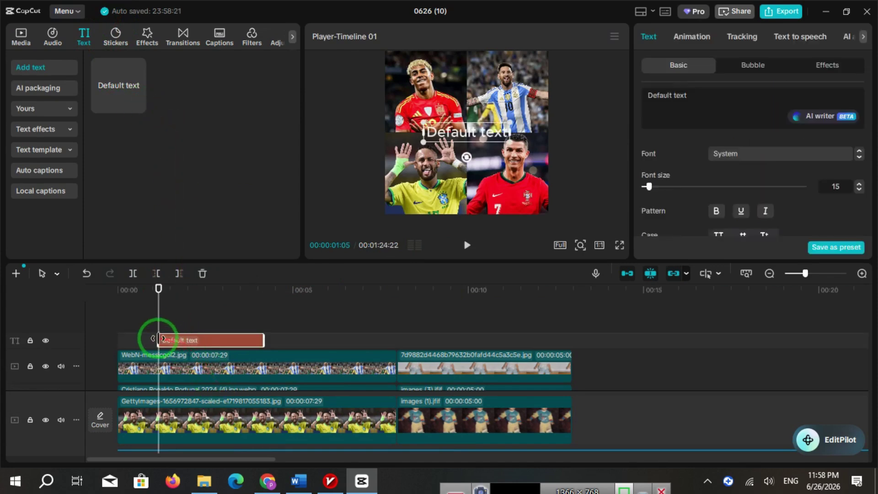
pyautogui.moveTo(157, 339); pyautogui.dragTo(117, 339)
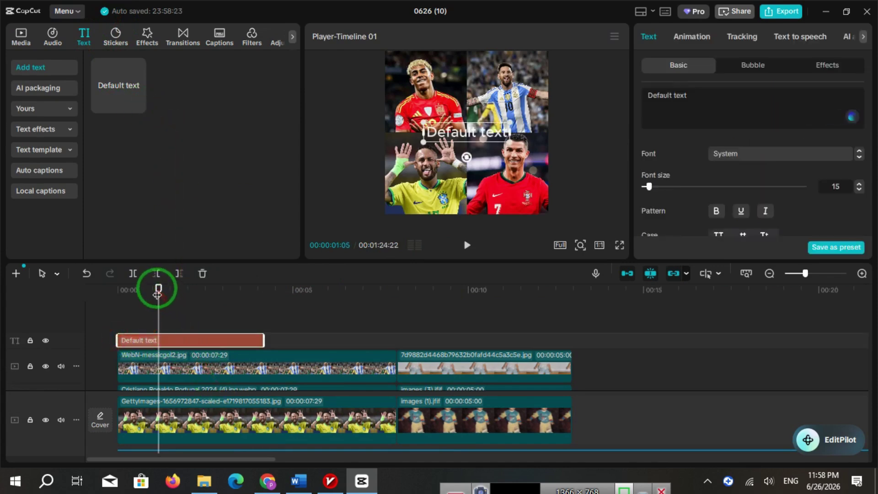
pyautogui.moveTo(157, 294); pyautogui.dragTo(114, 294)
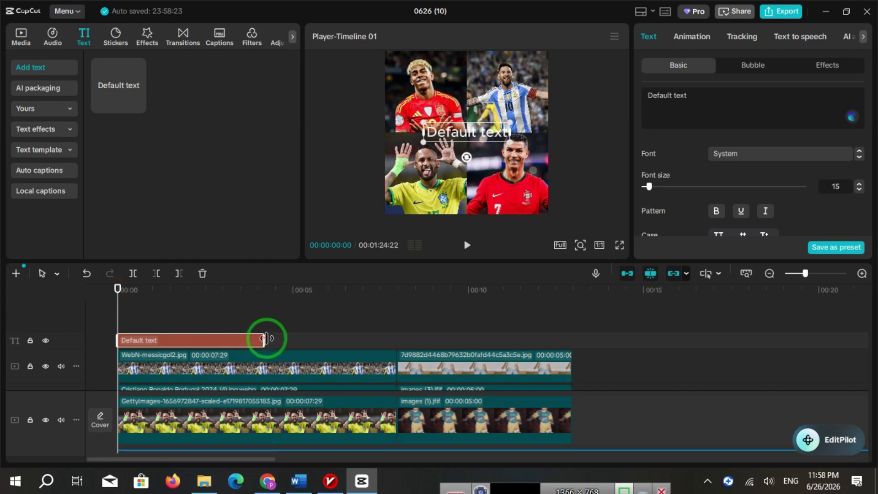
pyautogui.moveTo(267, 339); pyautogui.dragTo(398, 338)
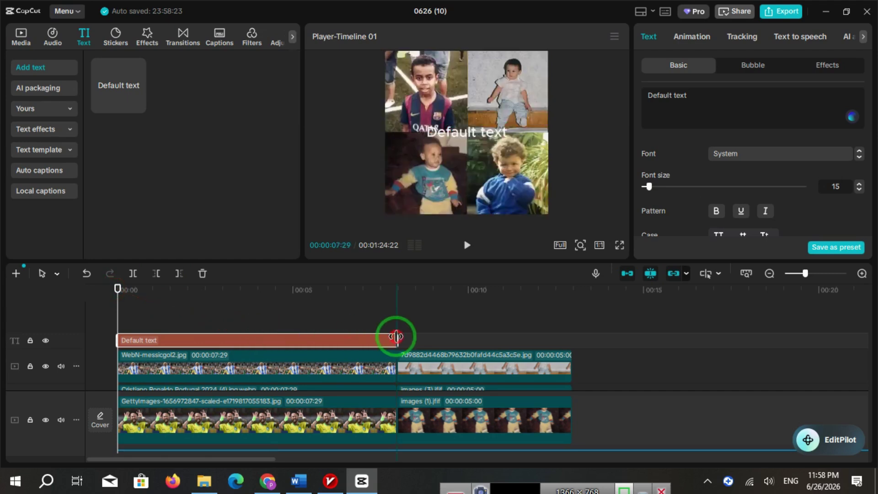
# - Replace the default text with "one day"
pyautogui.click(712, 96)
pyautogui.hotkey('ctrl', 'a')
pyautogui.write('on')
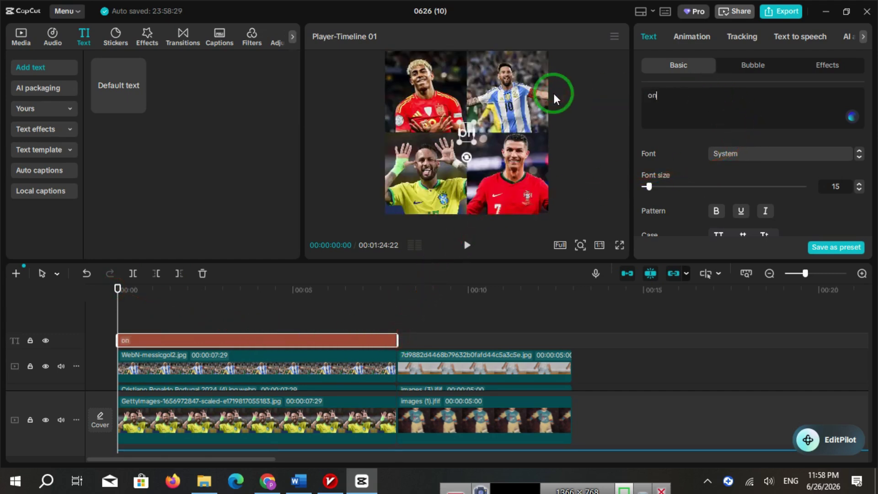
pyautogui.write('e day')
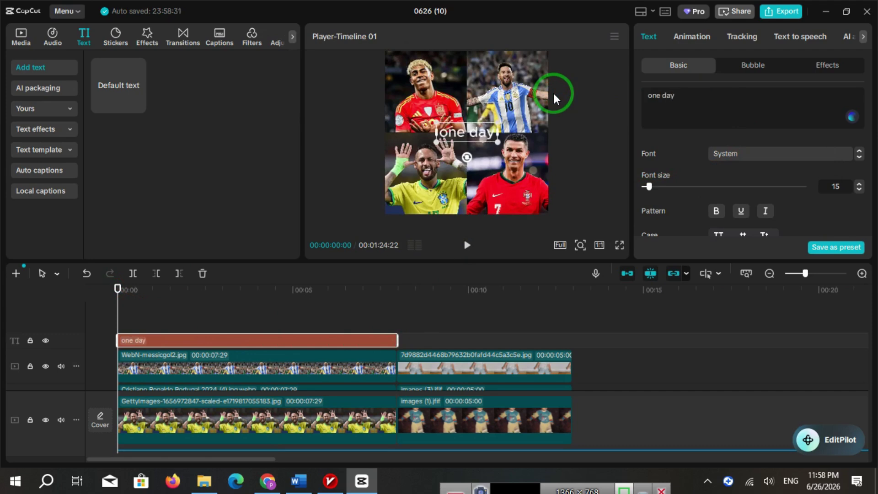
# - Set the font of the "one day" text to Gasoek
pyautogui.click(806, 155)
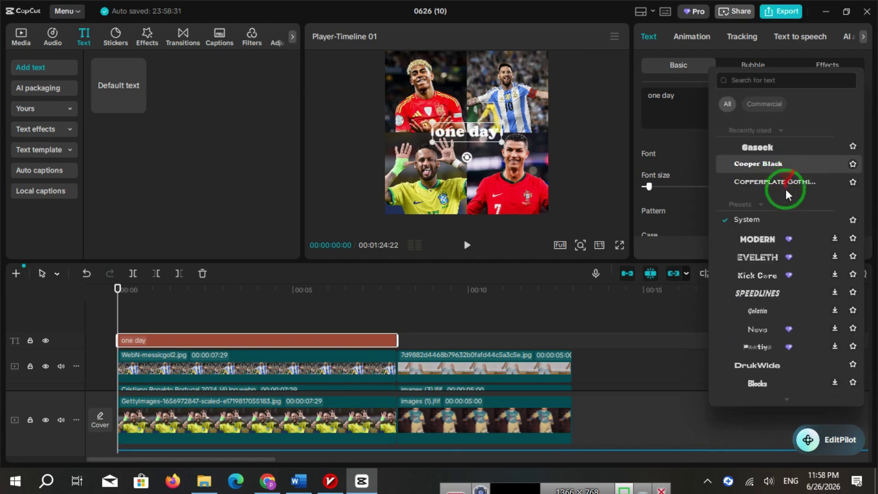
pyautogui.scroll(-8, 785, 189)
pyautogui.scroll(-5, 783, 224)
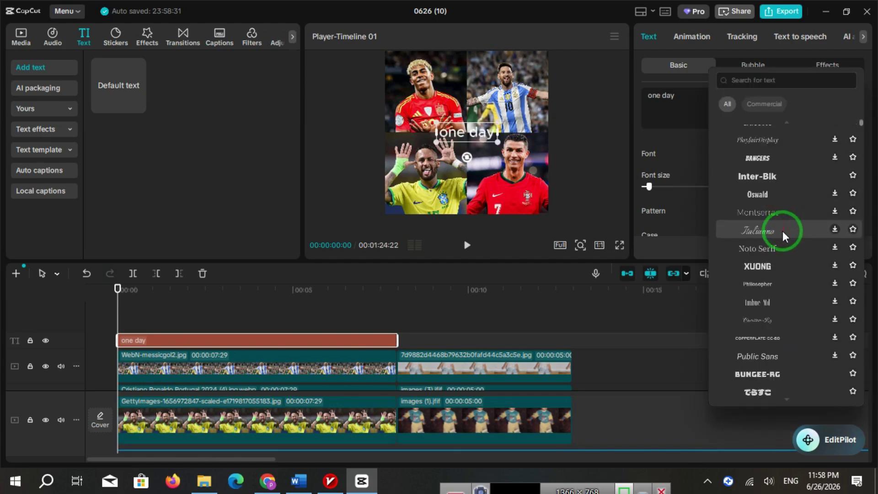
pyautogui.scroll(-2, 781, 242)
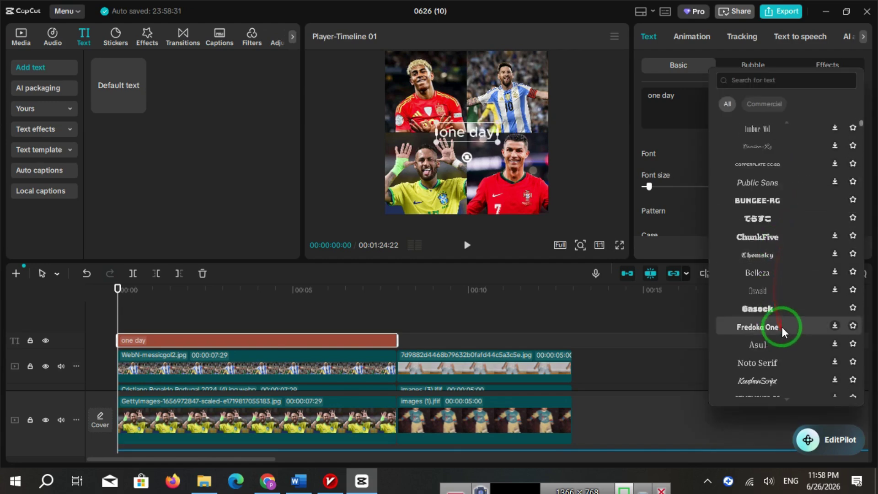
pyautogui.click(780, 309)
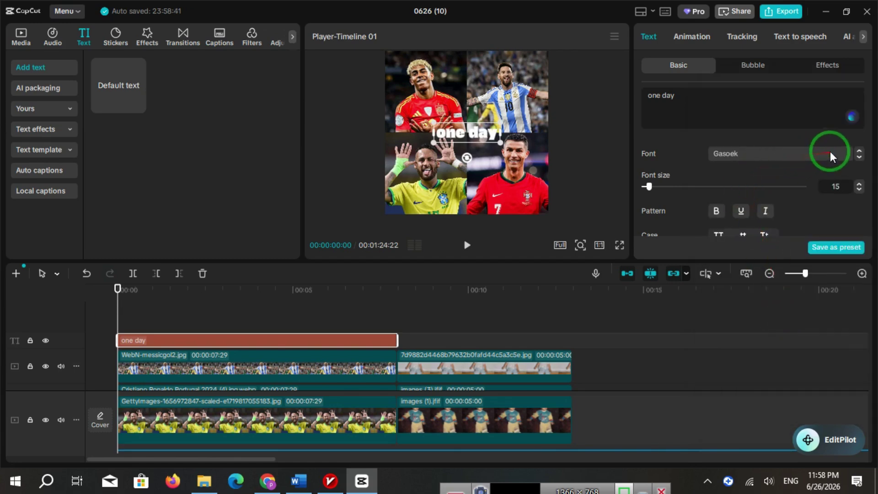
# - Apply the preset style with white letters and a black outline to the "one day" text
pyautogui.scroll(-3, 801, 152)
pyautogui.scroll(-3, 768, 149)
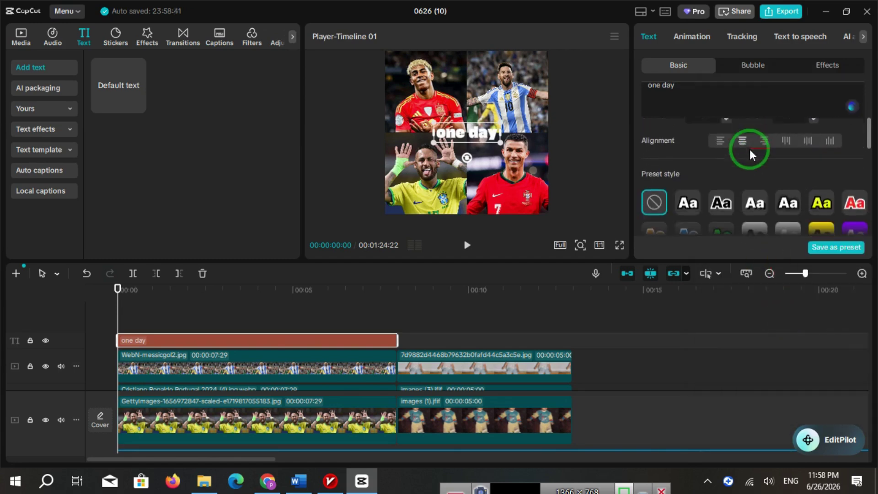
pyautogui.click(685, 197)
pyautogui.scroll(-5, 703, 176)
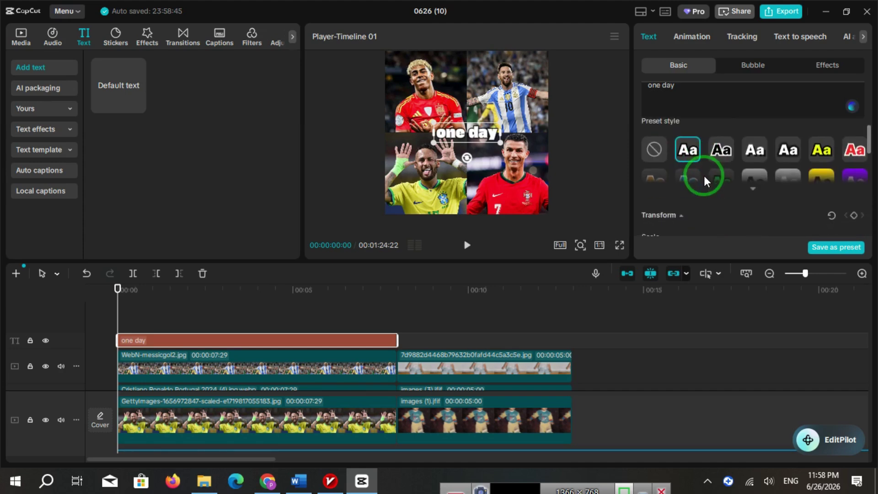
pyautogui.scroll(-5, 704, 175)
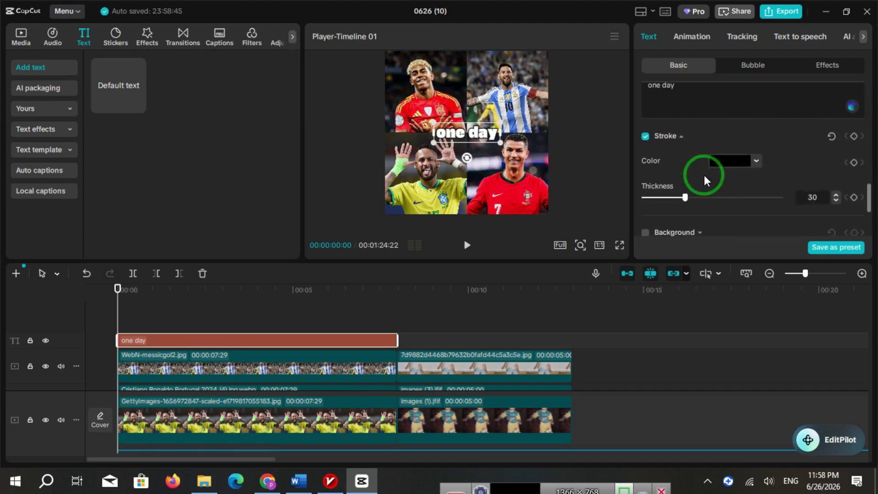
# - Add a shadow to the "one day" text with 92% opacity, 21% blurriness and a distance of 7
pyautogui.scroll(2, 668, 169)
pyautogui.scroll(-1, 665, 183)
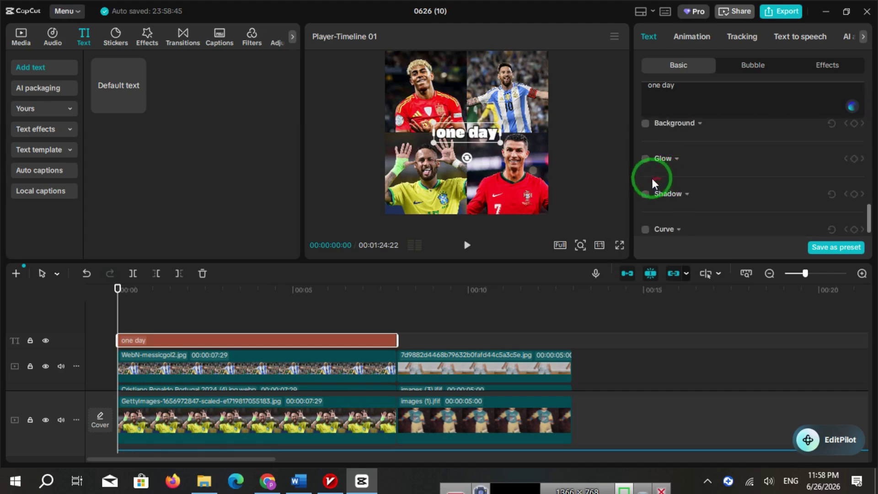
pyautogui.click(645, 194)
pyautogui.click(765, 206)
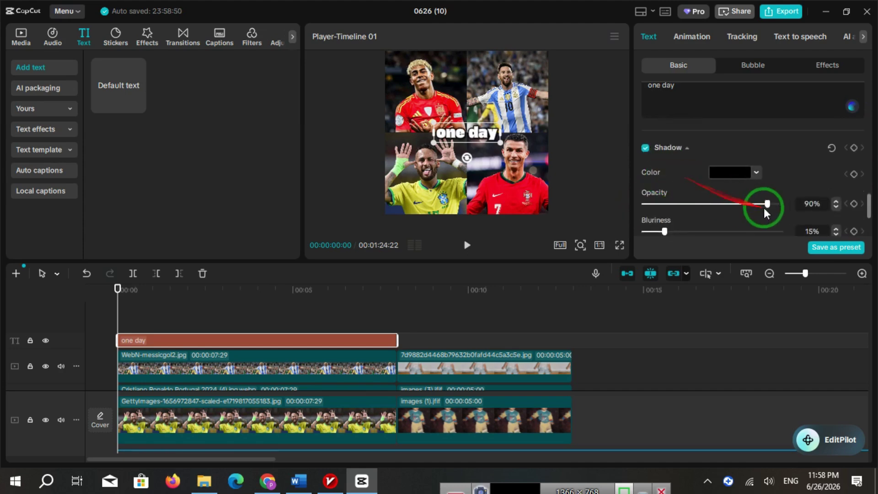
pyautogui.moveTo(767, 207); pyautogui.dragTo(772, 207)
pyautogui.scroll(-4, 681, 212)
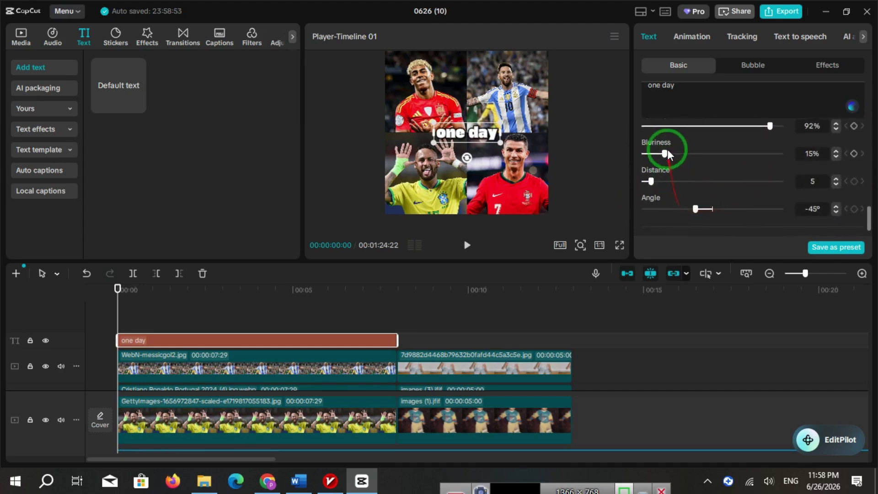
pyautogui.moveTo(668, 151); pyautogui.dragTo(674, 152)
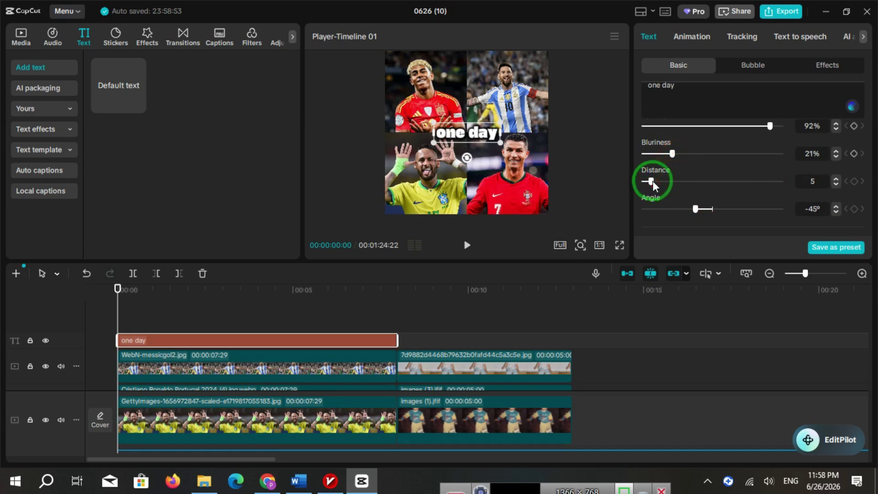
pyautogui.moveTo(651, 181); pyautogui.dragTo(670, 187)
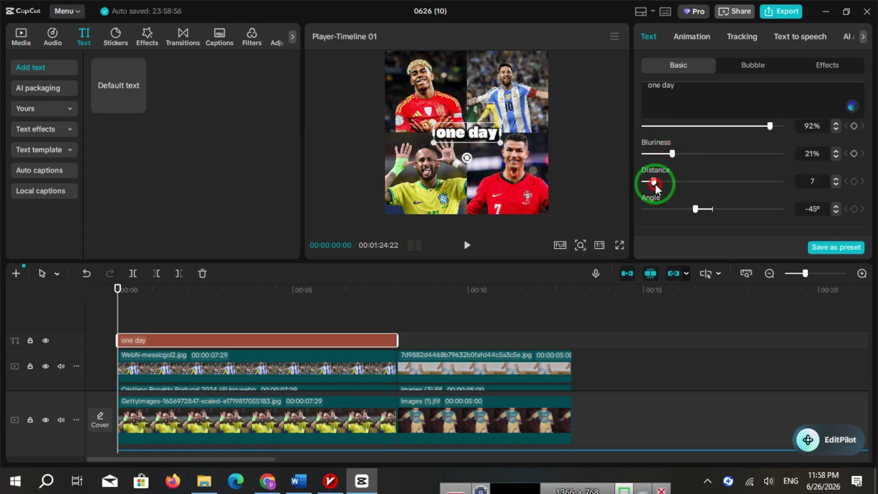
pyautogui.scroll(-2, 680, 175)
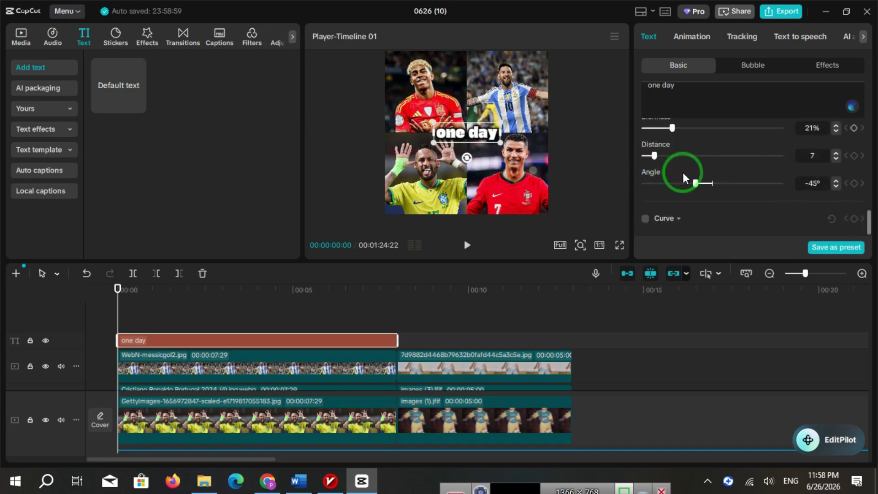
# - Copy the "one day" text clip and paste it on the same track directly after the original, over the childhood photos
pyautogui.rightClick(369, 341)
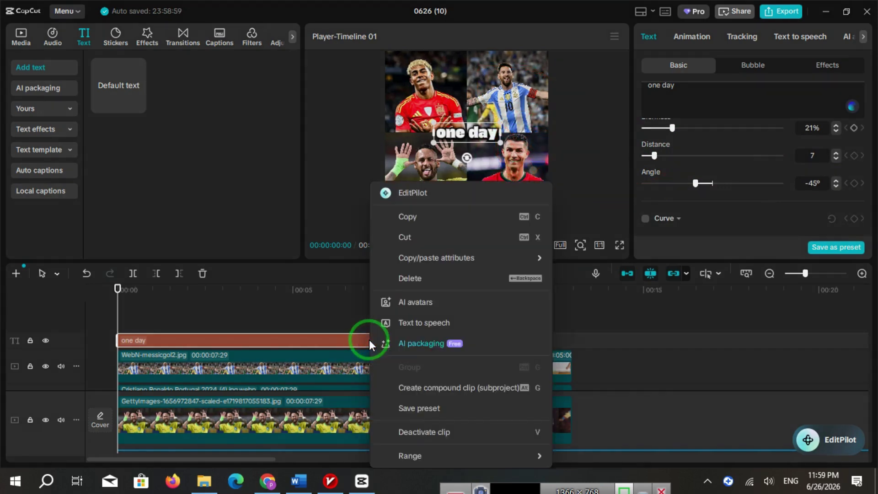
pyautogui.click(423, 215)
pyautogui.click(404, 289)
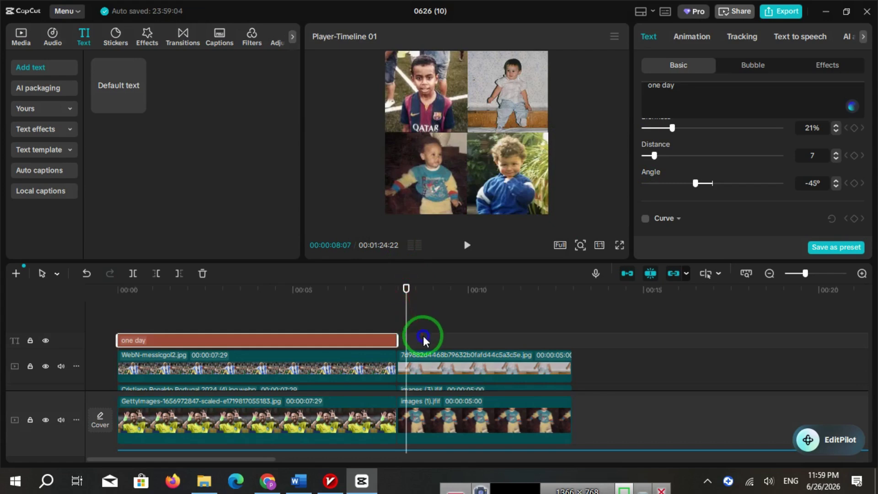
pyautogui.rightClick(424, 336)
pyautogui.click(457, 392)
pyautogui.click(446, 337)
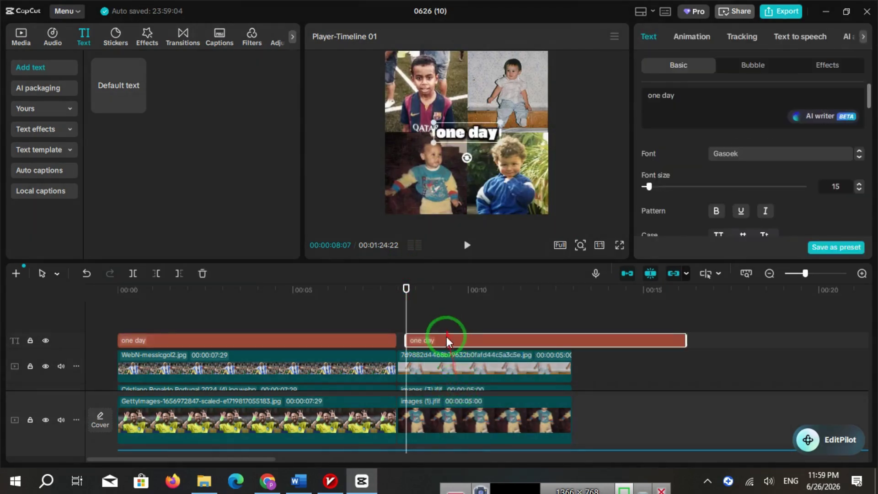
pyautogui.moveTo(441, 339); pyautogui.dragTo(440, 340)
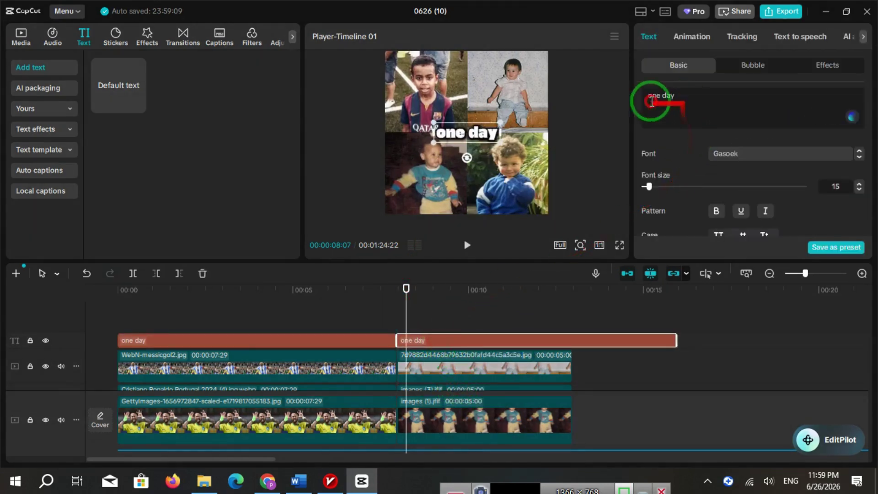
# - Change the copied text to "day one" and trim its clip to end with the childhood photos
pyautogui.click(686, 96)
pyautogui.moveTo(686, 96); pyautogui.dragTo(626, 95)
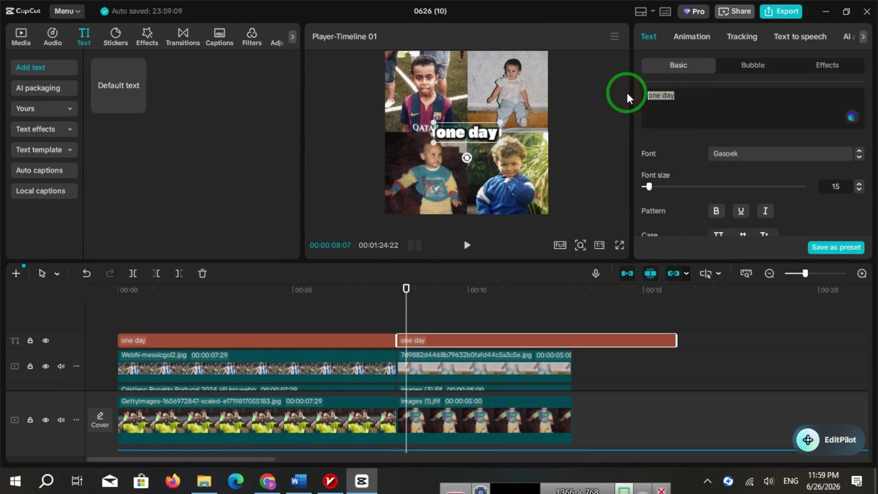
pyautogui.write('day ')
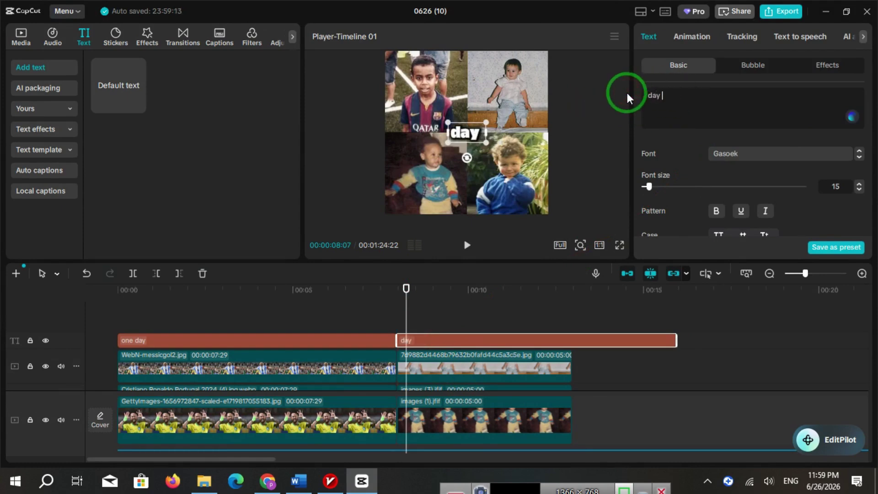
pyautogui.write('on')
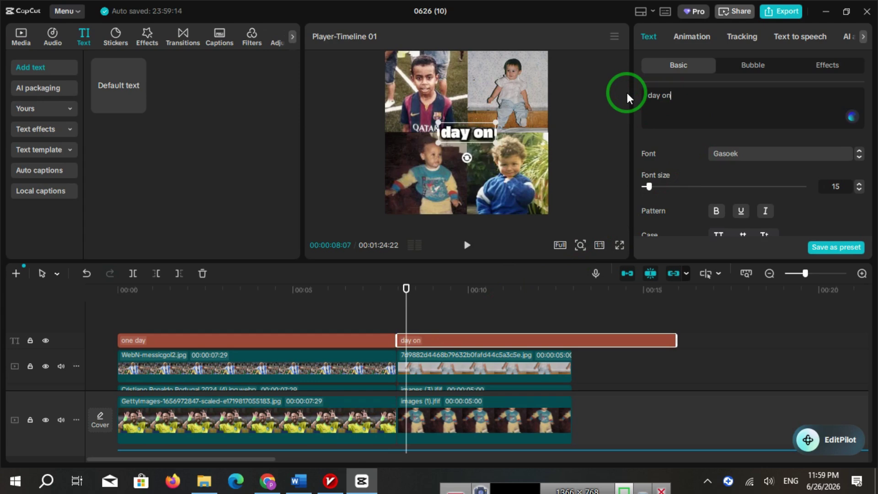
pyautogui.write('e')
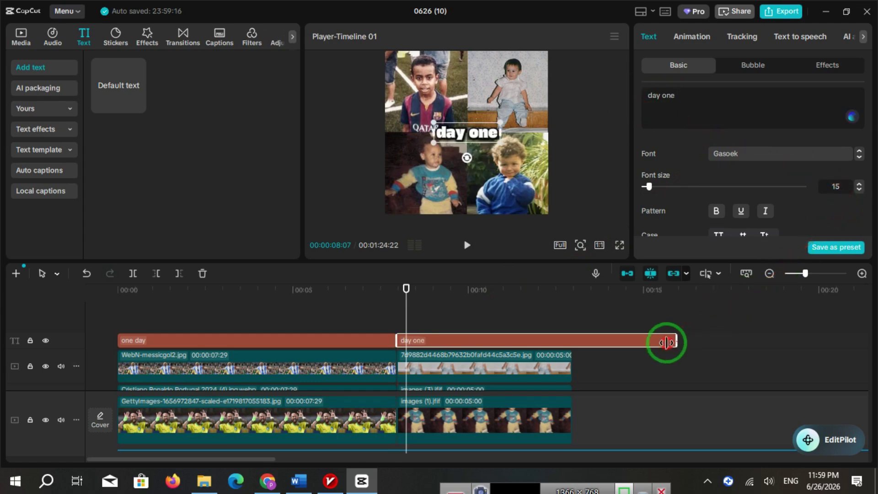
pyautogui.moveTo(666, 342); pyautogui.dragTo(566, 341)
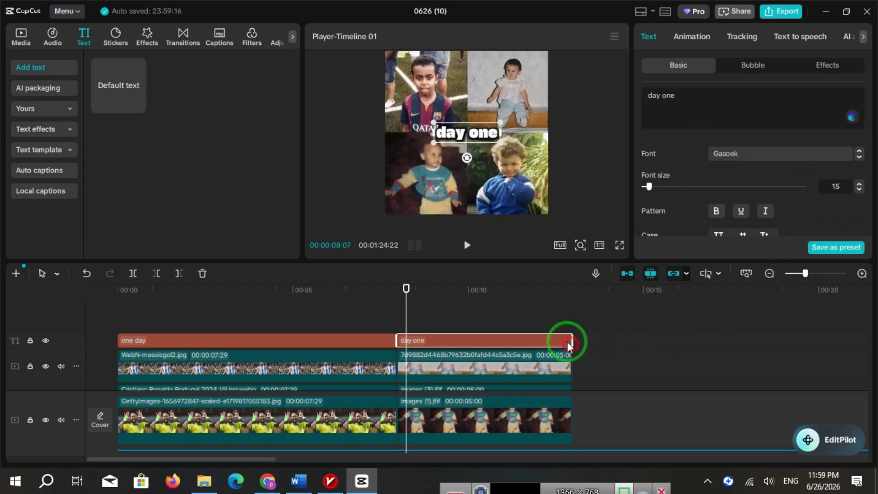
# - Play the video across the change from the "one day" text to the "day one" text
pyautogui.click(382, 295)
pyautogui.click(467, 245)
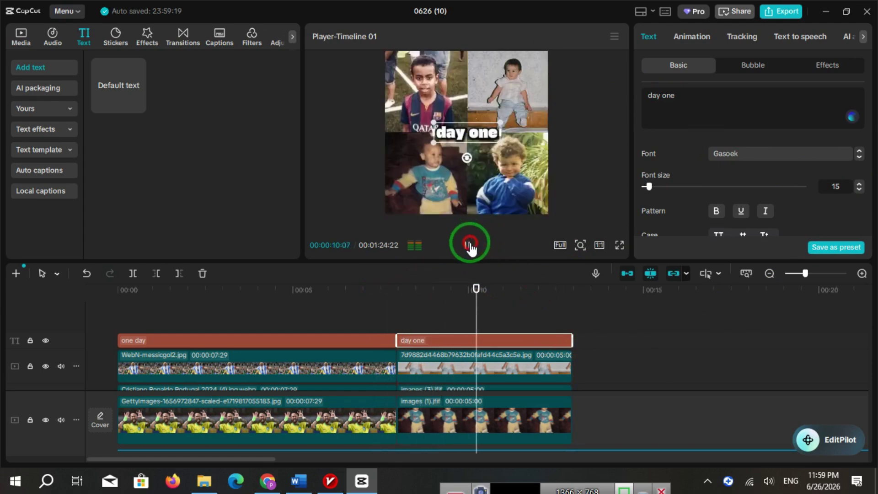
pyautogui.click(469, 245)
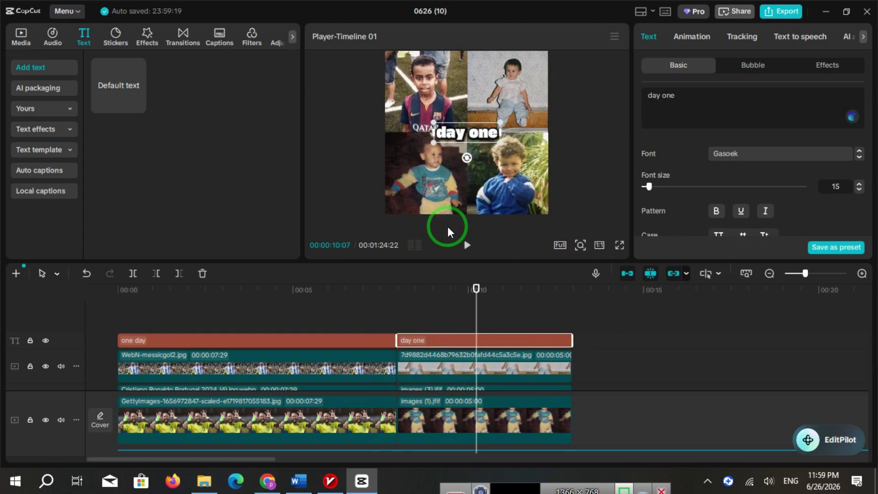
# - Add the Smiling Emoji with Smiling Eyes image on a new track above the text clips, near the timeline start
pyautogui.click(148, 289)
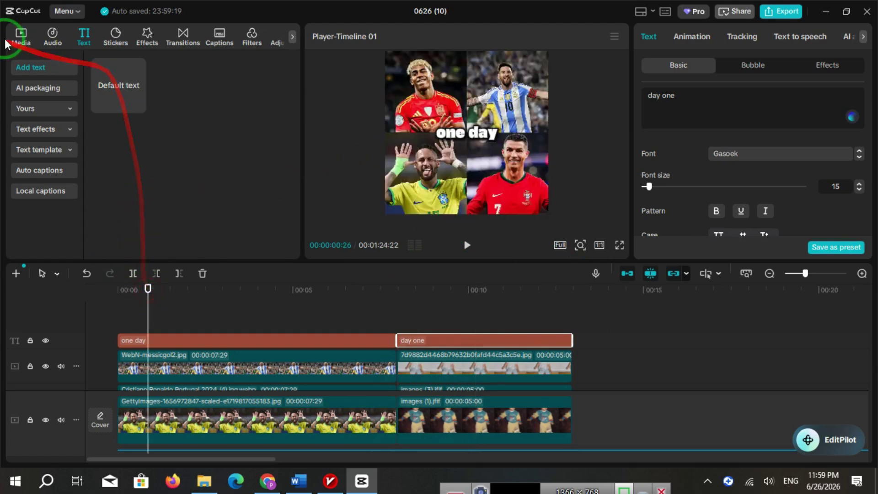
pyautogui.click(20, 36)
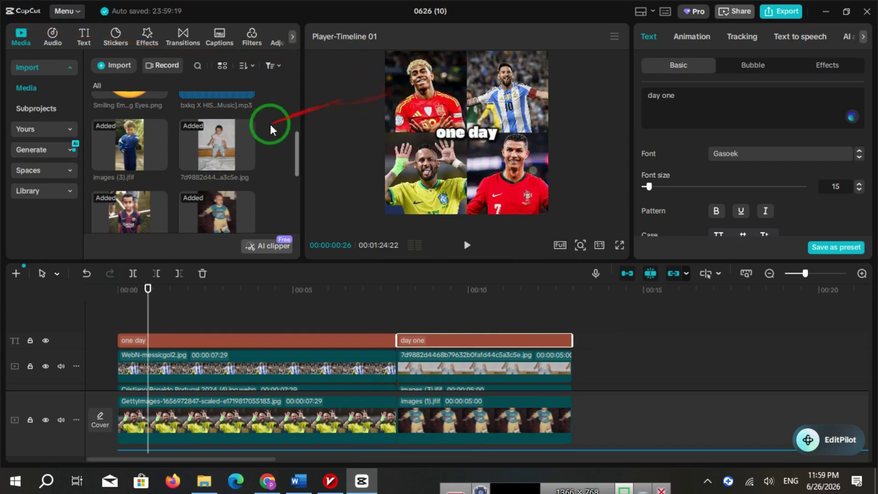
pyautogui.scroll(-5, 258, 146)
pyautogui.scroll(5, 206, 150)
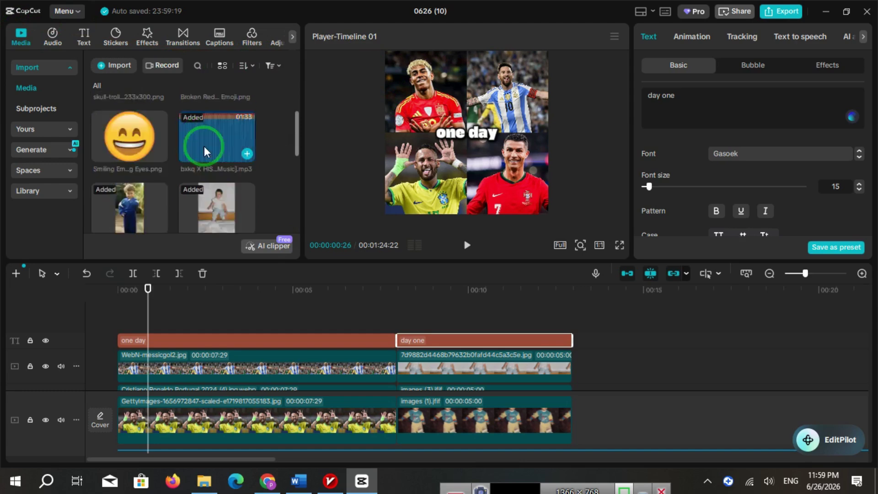
pyautogui.scroll(2, 204, 147)
pyautogui.moveTo(129, 189); pyautogui.dragTo(125, 310)
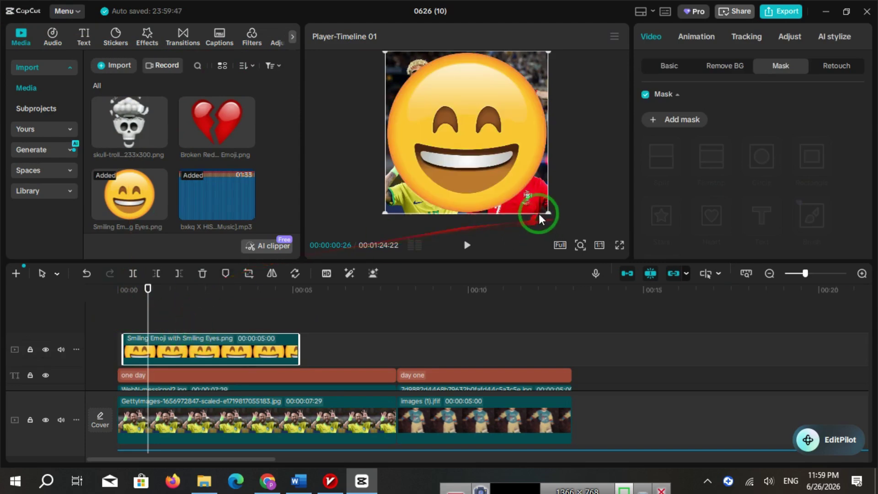
# - Shrink the smiling emoji and place it slightly tilted just above the "one day" text in the frame
pyautogui.moveTo(547, 213); pyautogui.dragTo(489, 154)
pyautogui.moveTo(469, 121)
pyautogui.mouseDown()
pyautogui.moveTo(462, 114)
pyautogui.moveTo(470, 135)
pyautogui.mouseUp()
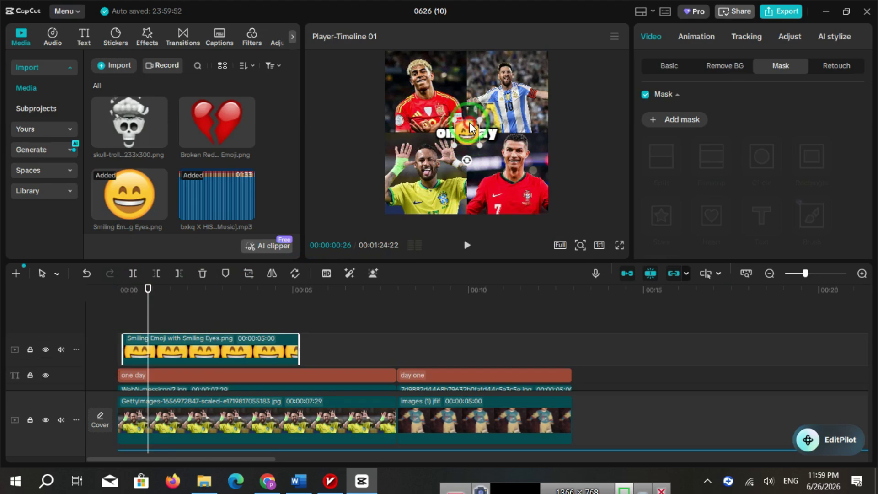
pyautogui.click(215, 355)
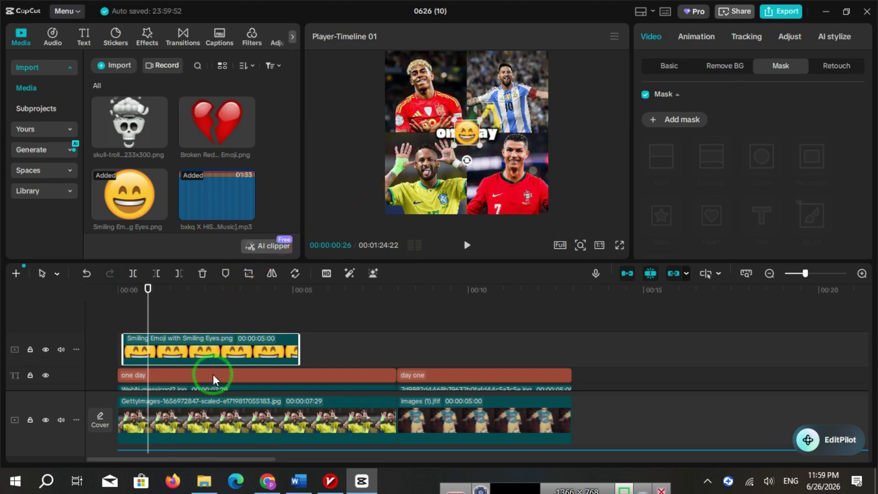
pyautogui.moveTo(467, 160); pyautogui.dragTo(267, 300)
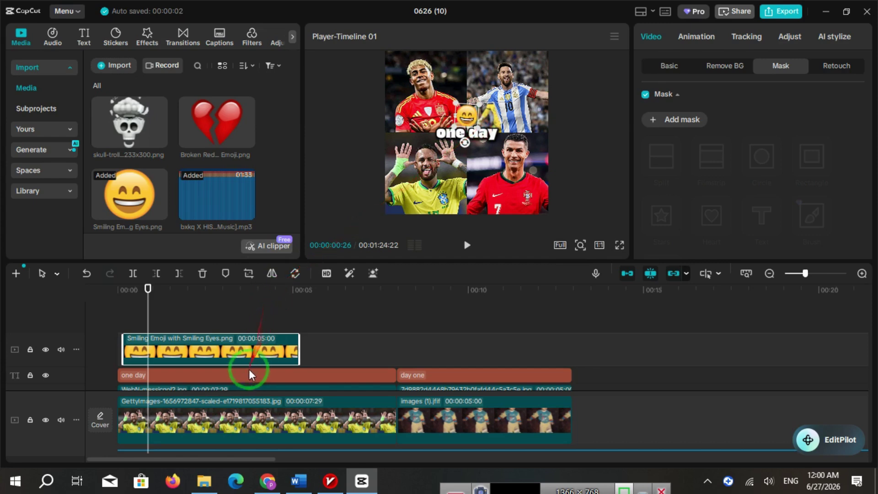
# - Move both text clips to a track above the smiling emoji and stretch the emoji clip from the timeline start to 00:00:07:29
pyautogui.moveTo(247, 371); pyautogui.dragTo(249, 342)
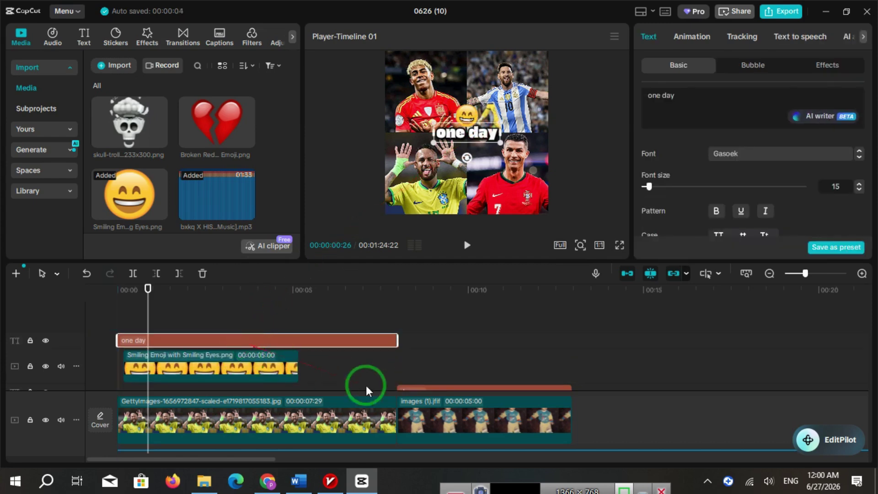
pyautogui.moveTo(432, 387); pyautogui.dragTo(435, 343)
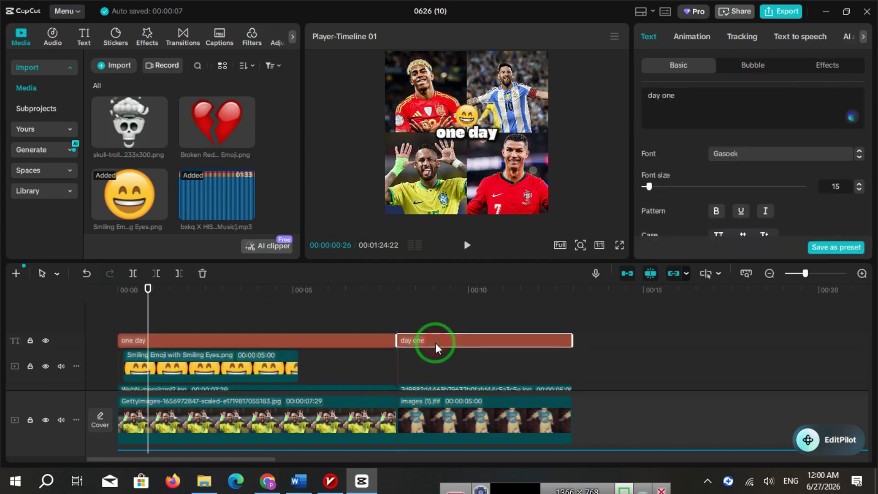
pyautogui.click(131, 372)
pyautogui.moveTo(124, 365); pyautogui.dragTo(117, 361)
pyautogui.moveTo(299, 373); pyautogui.dragTo(397, 366)
pyautogui.click(467, 245)
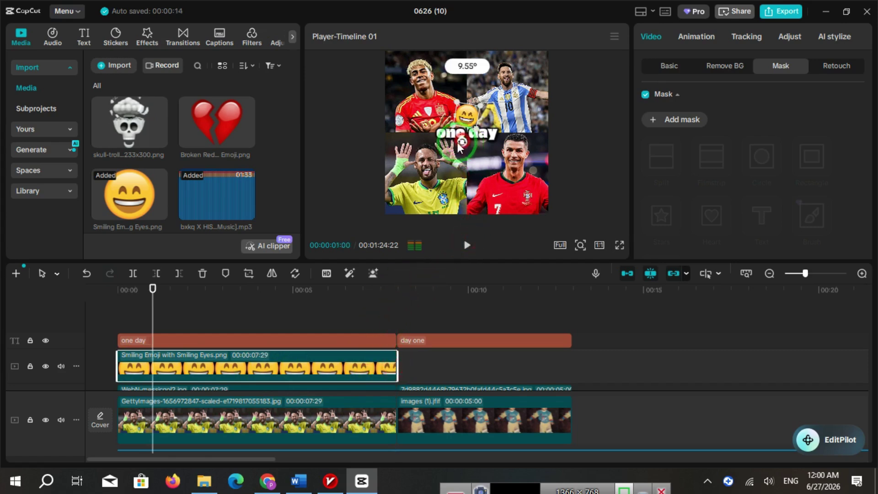
# - Add the Broken Red Heart Emoji image at the timeline start, scaled to 15%, rotated 23.94° and centred below the "one day" text
pyautogui.click(223, 128)
pyautogui.moveTo(224, 127); pyautogui.dragTo(120, 317)
pyautogui.moveTo(548, 212); pyautogui.dragTo(461, 121)
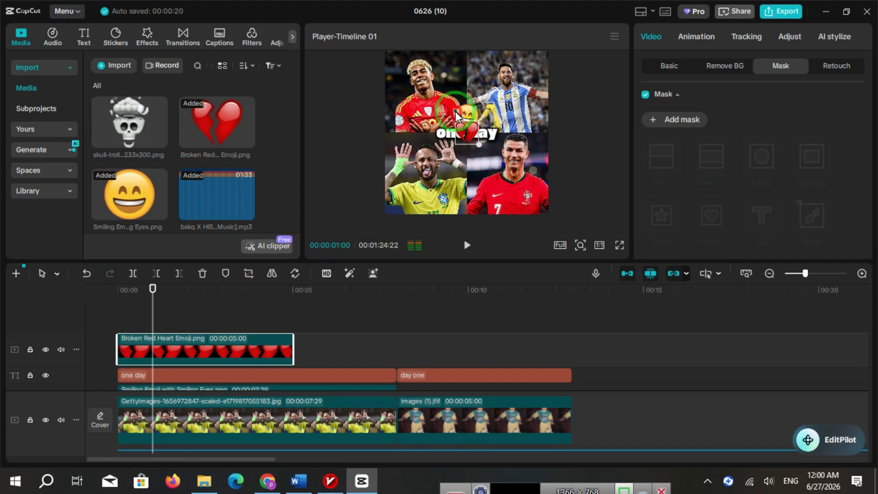
pyautogui.click(465, 159)
pyautogui.moveTo(465, 159)
pyautogui.mouseDown()
pyautogui.moveTo(456, 156)
pyautogui.moveTo(467, 164)
pyautogui.mouseUp()
# - Set the broken heart emoji's blend opacity to 78%
pyautogui.click(665, 126)
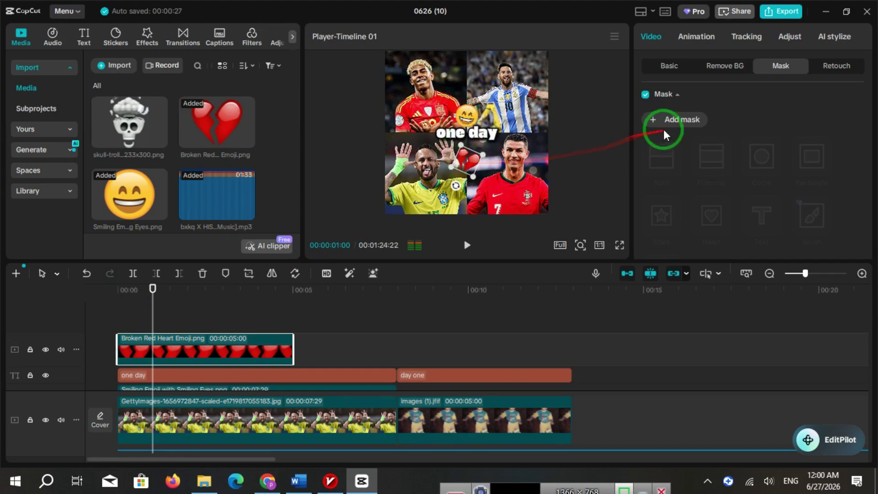
pyautogui.click(669, 64)
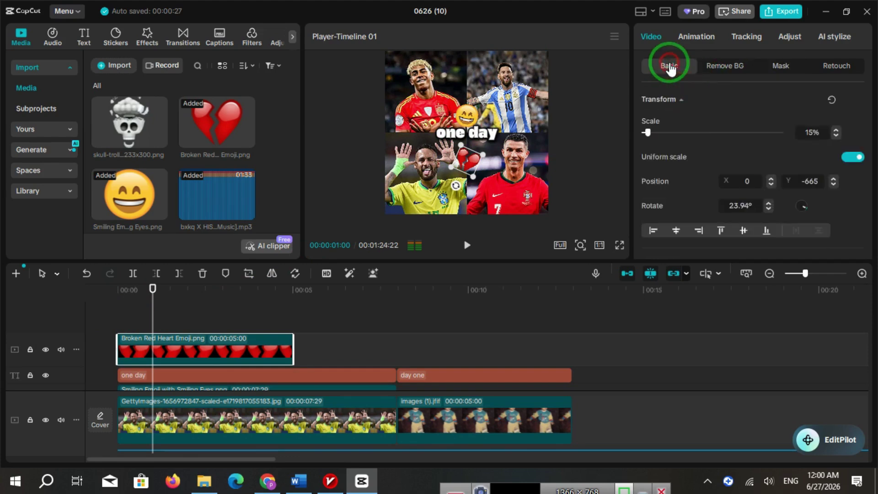
pyautogui.scroll(-3, 723, 136)
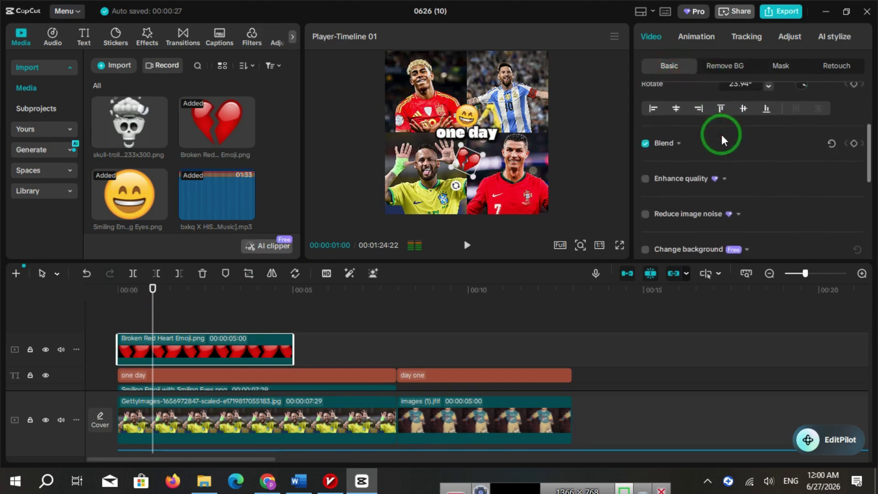
pyautogui.click(676, 143)
pyautogui.moveTo(751, 197); pyautogui.dragTo(750, 200)
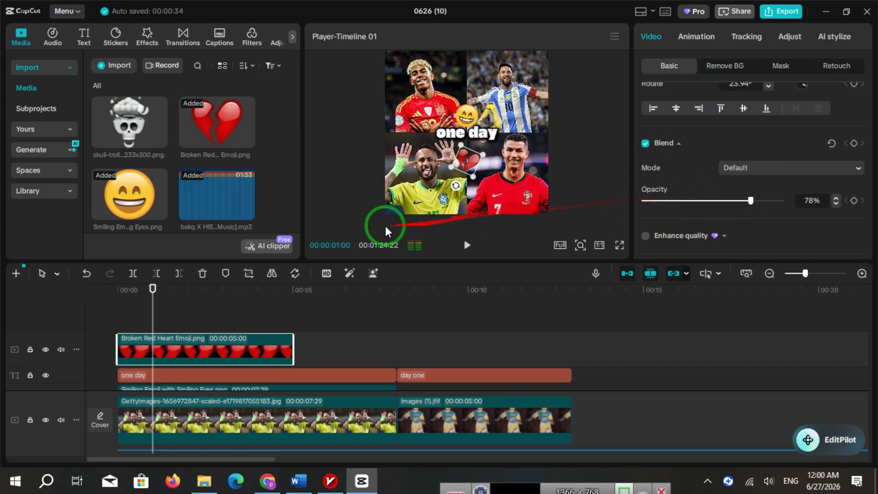
# - Nudge the broken heart emoji closer below the "one day" text and fine-tune the smiling emoji's position just above it
pyautogui.moveTo(472, 175); pyautogui.dragTo(469, 162)
pyautogui.click(469, 161)
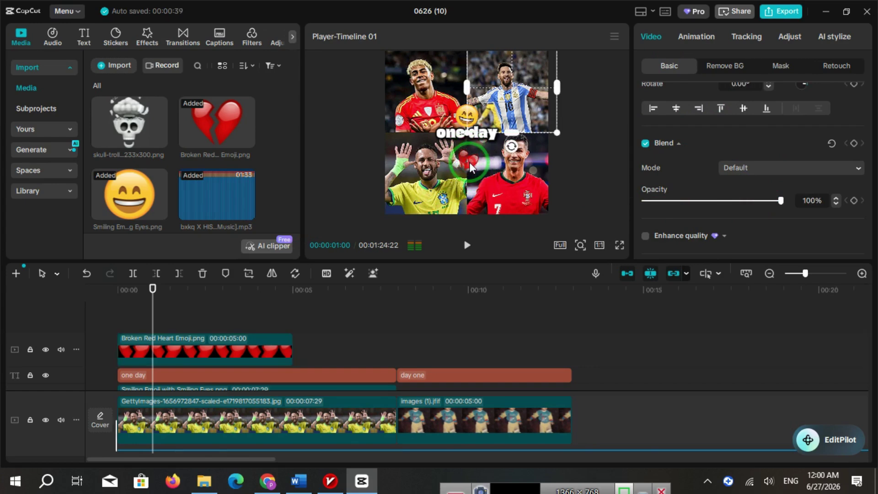
pyautogui.click(206, 344)
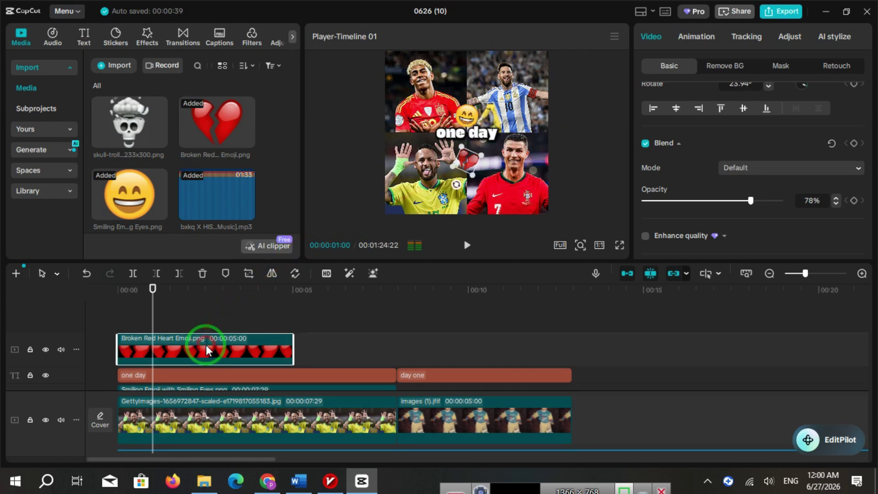
pyautogui.moveTo(471, 165); pyautogui.dragTo(458, 147)
pyautogui.click(467, 115)
pyautogui.click(471, 116)
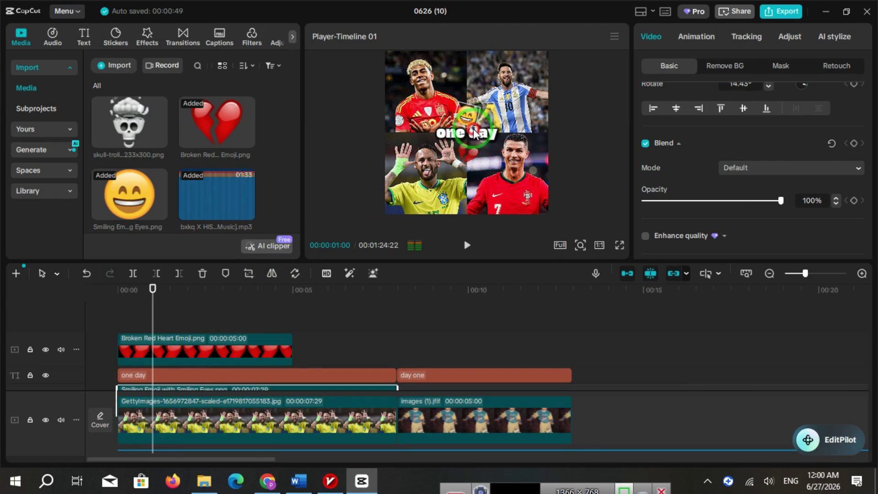
pyautogui.moveTo(472, 125); pyautogui.dragTo(472, 117)
pyautogui.click(479, 92)
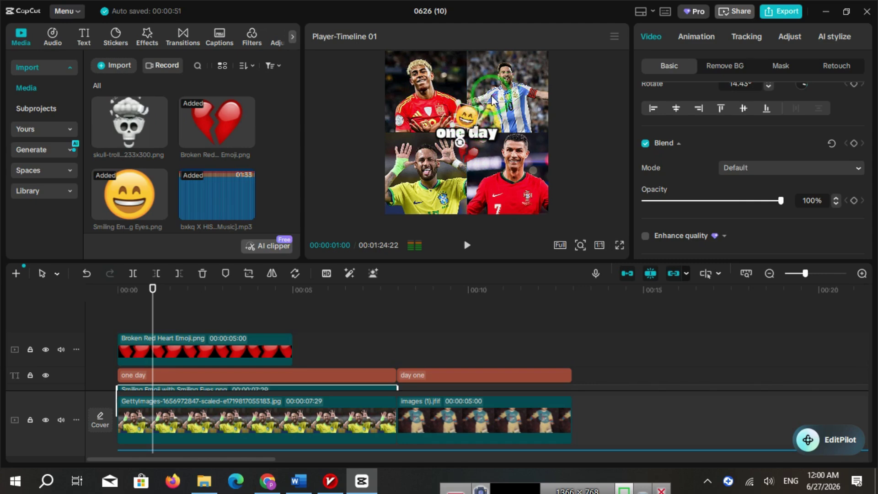
# - Extend the broken heart emoji clip to 00:00:07:29, matching the end of the "one day" text clip
pyautogui.click(277, 344)
pyautogui.moveTo(294, 348); pyautogui.dragTo(397, 348)
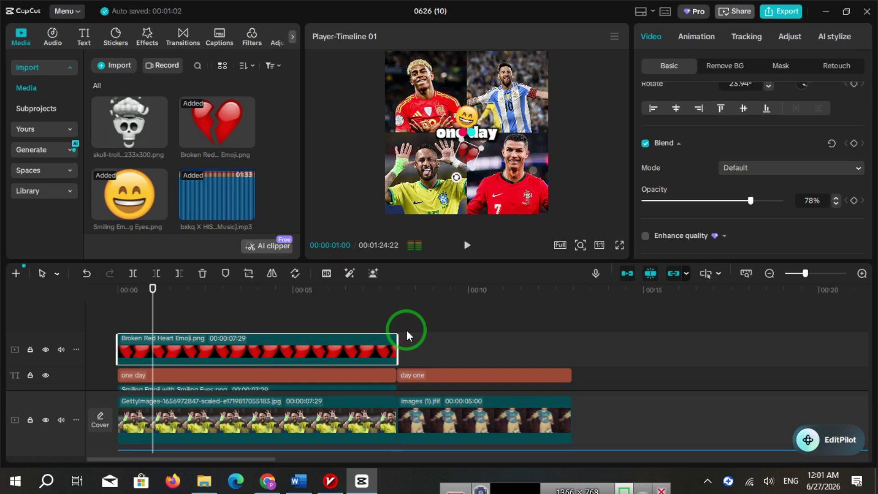
# - Add the skull-troll-face image at the start of the "day one" section, scaled to 21% and rotated -9.55°
pyautogui.click(410, 289)
pyautogui.moveTo(130, 121); pyautogui.dragTo(399, 336)
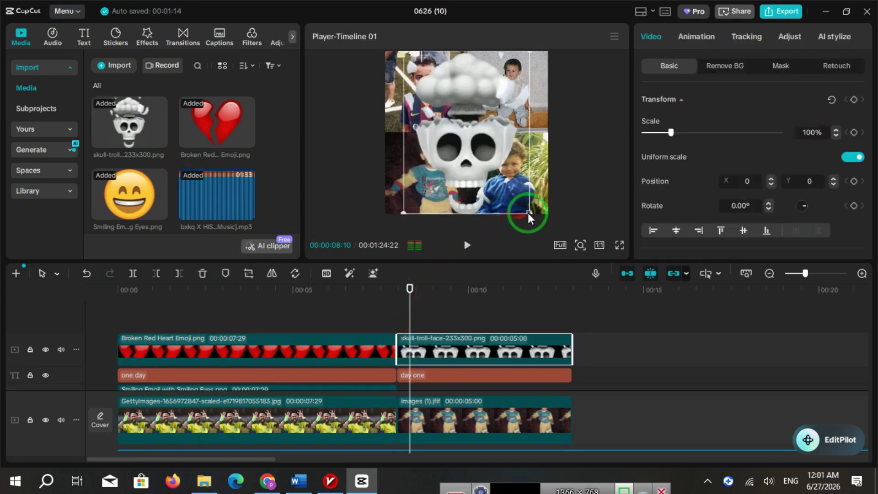
pyautogui.moveTo(527, 213); pyautogui.dragTo(465, 155)
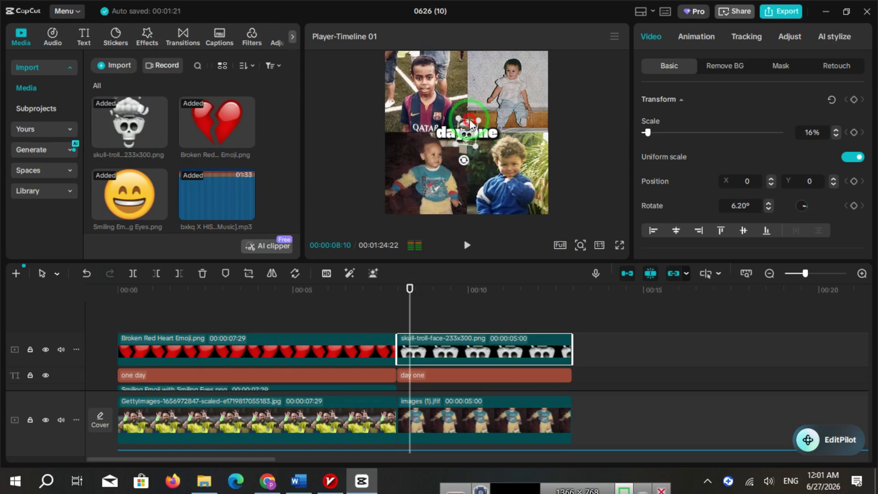
pyautogui.moveTo(470, 123); pyautogui.dragTo(476, 124)
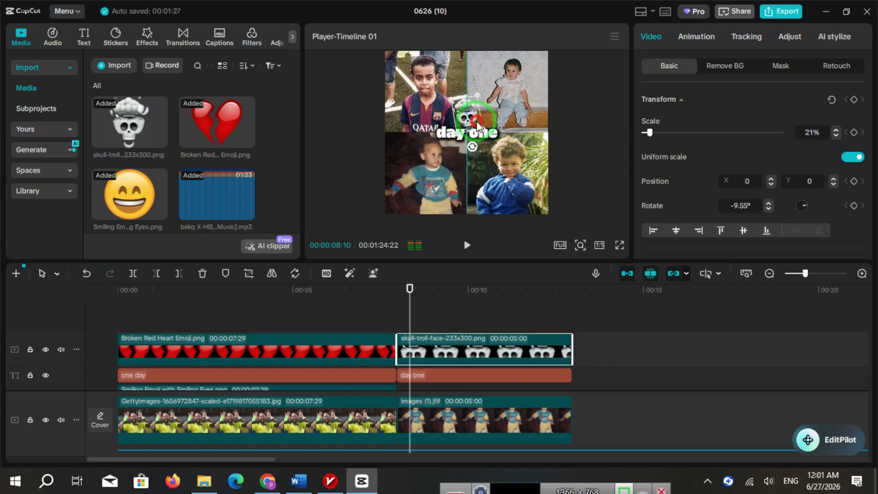
# - Move the "day one" text to a track above the skull image and place the skull at X 0, Y 454
pyautogui.moveTo(437, 375); pyautogui.dragTo(461, 192)
pyautogui.moveTo(467, 114); pyautogui.dragTo(471, 123)
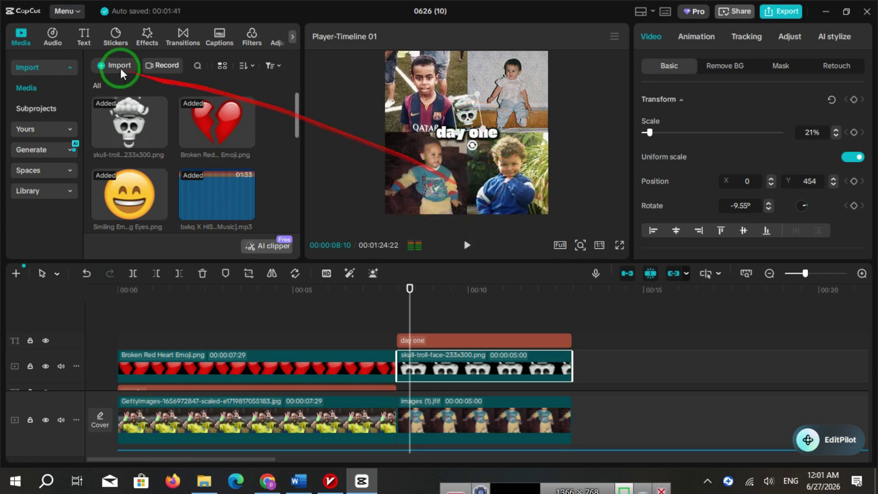
# - Search the video effects for "Hd" and add the HDR effect from the timeline start to the end of the childhood photos
pyautogui.click(150, 35)
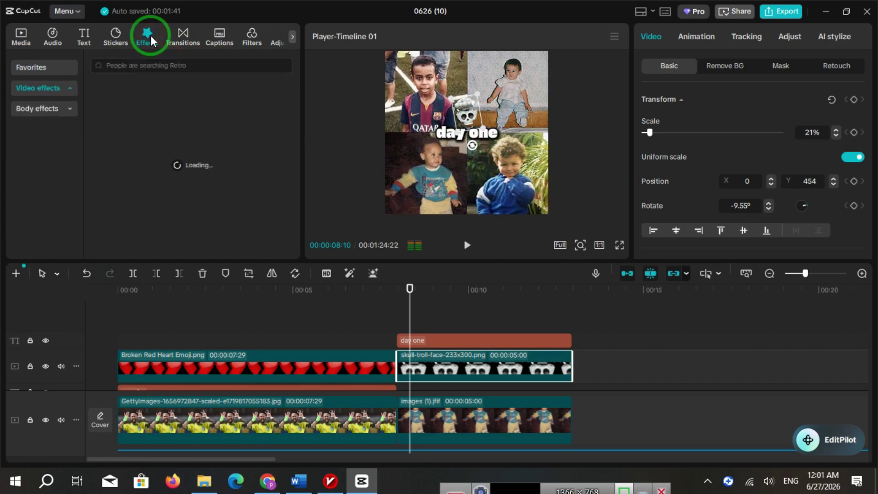
pyautogui.click(143, 66)
pyautogui.click(106, 100)
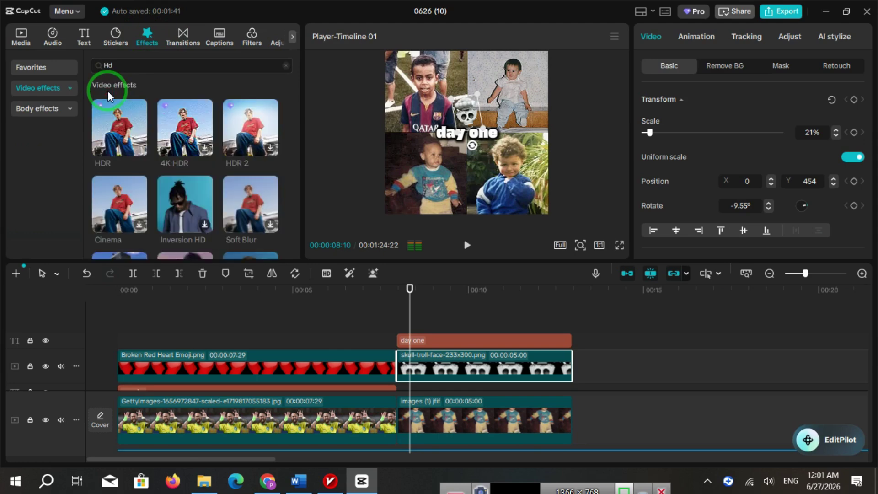
pyautogui.click(114, 130)
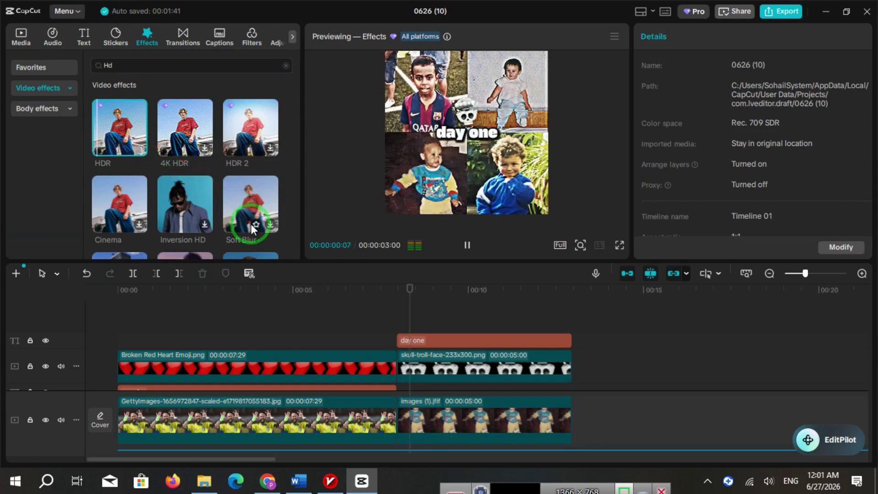
pyautogui.moveTo(115, 153); pyautogui.dragTo(119, 325)
pyautogui.click(223, 340)
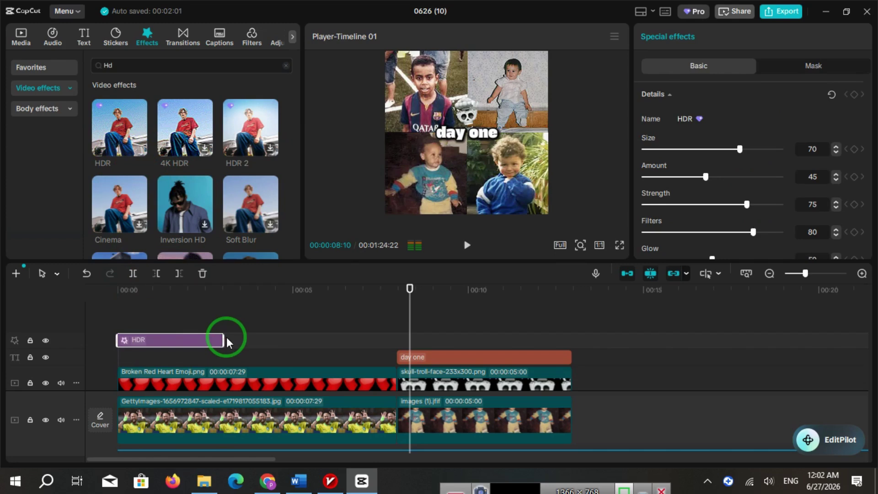
pyautogui.moveTo(223, 339); pyautogui.dragTo(569, 338)
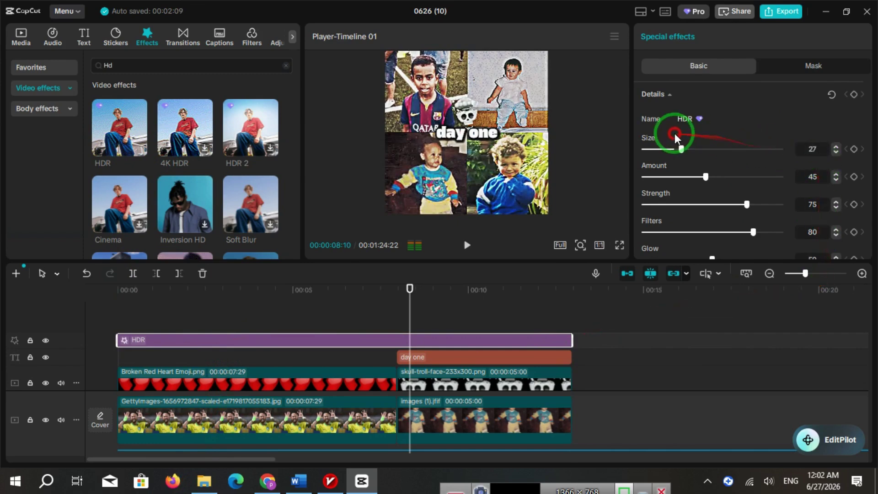
# - Set the HDR effect's size to 44, amount 32, strength 37, filters 18, glow 10 and range 10
pyautogui.moveTo(697, 138); pyautogui.dragTo(697, 177)
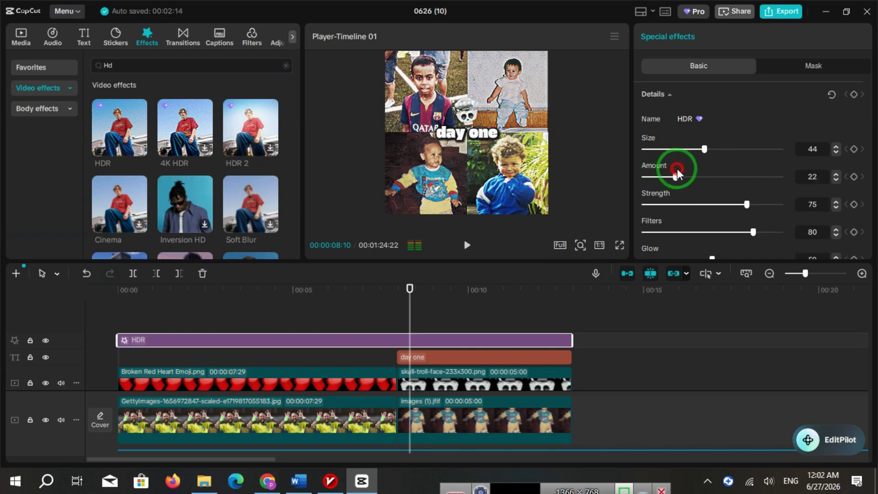
pyautogui.moveTo(677, 174); pyautogui.dragTo(686, 172)
pyautogui.moveTo(747, 204); pyautogui.dragTo(695, 201)
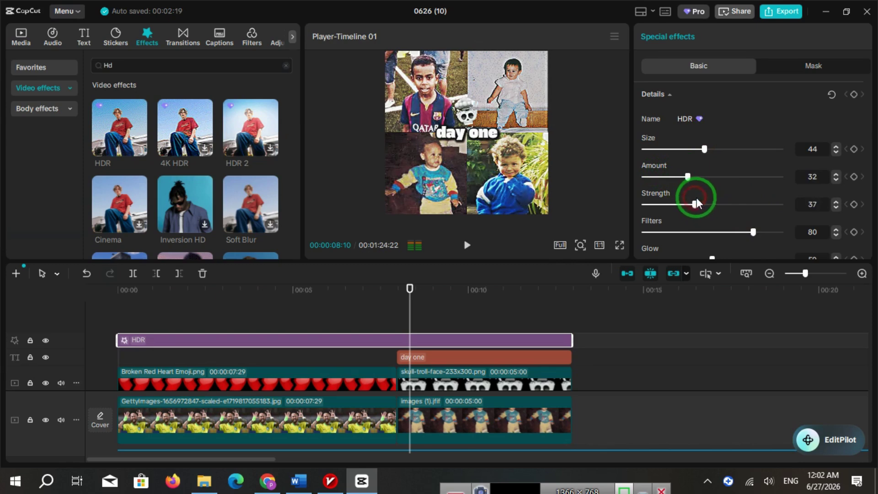
pyautogui.scroll(-2, 757, 195)
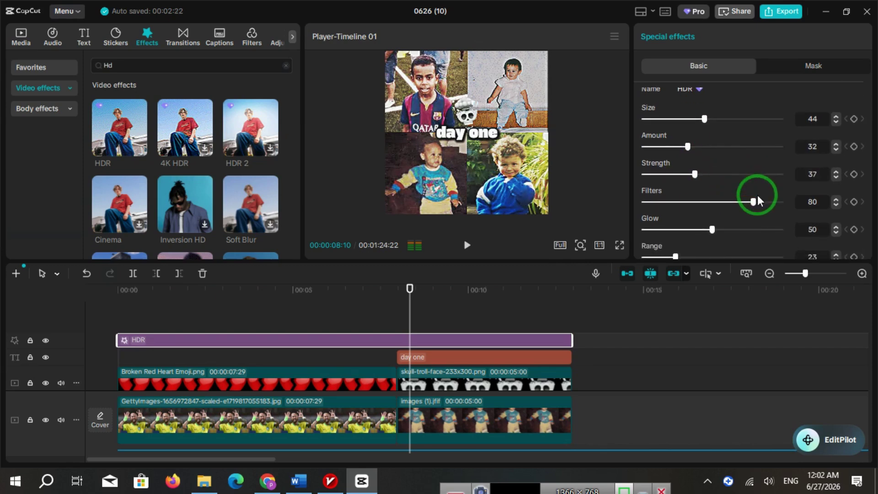
pyautogui.moveTo(757, 195); pyautogui.dragTo(744, 206)
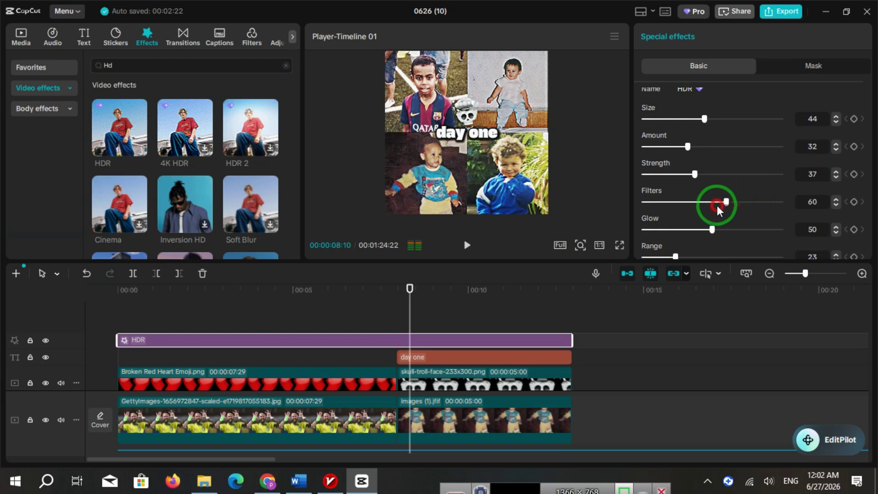
pyautogui.moveTo(684, 204); pyautogui.dragTo(677, 205)
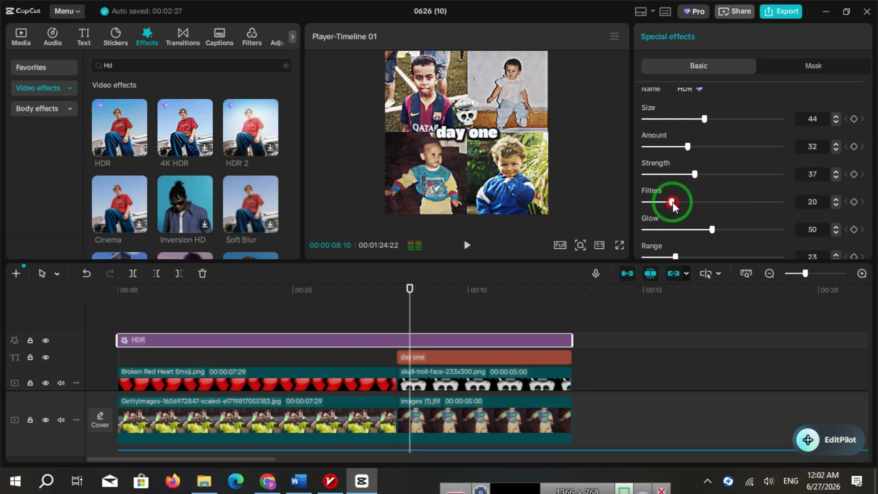
pyautogui.moveTo(712, 229); pyautogui.dragTo(659, 228)
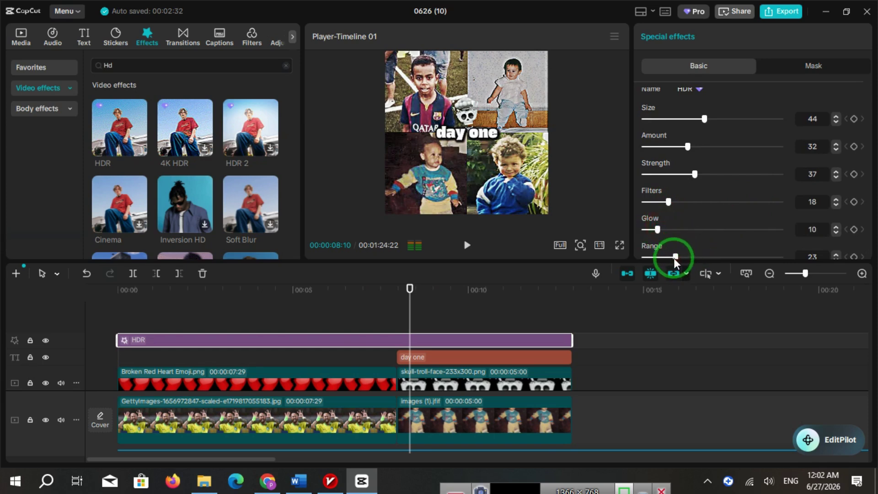
pyautogui.moveTo(674, 257); pyautogui.dragTo(657, 257)
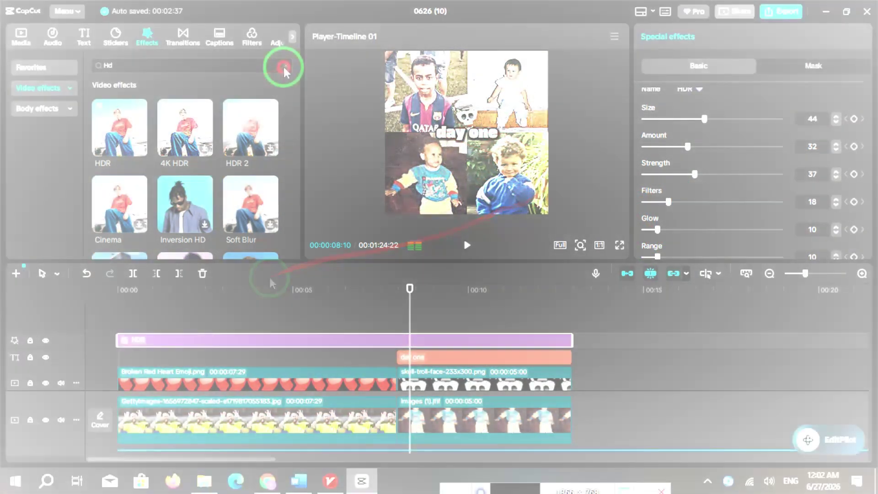
# - Search for the gentle ripple effect and add Gentle Ripple from the timeline start to the end of the "one day" section
pyautogui.click(285, 66)
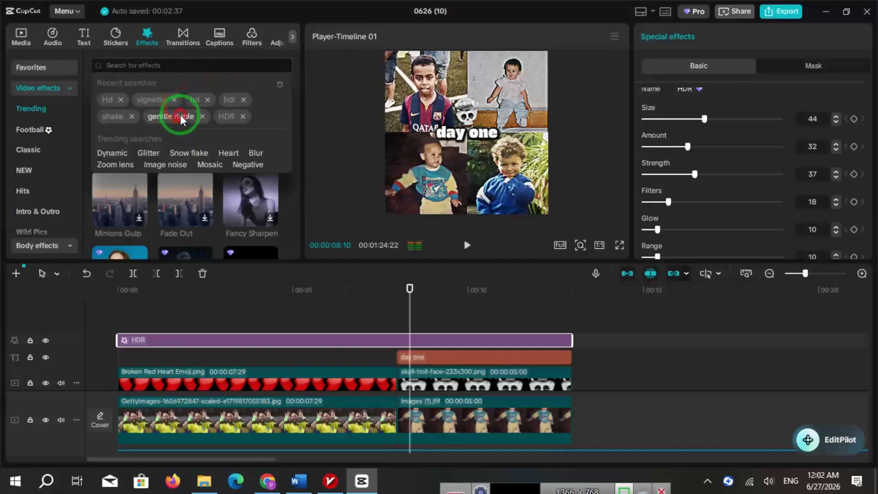
pyautogui.click(180, 117)
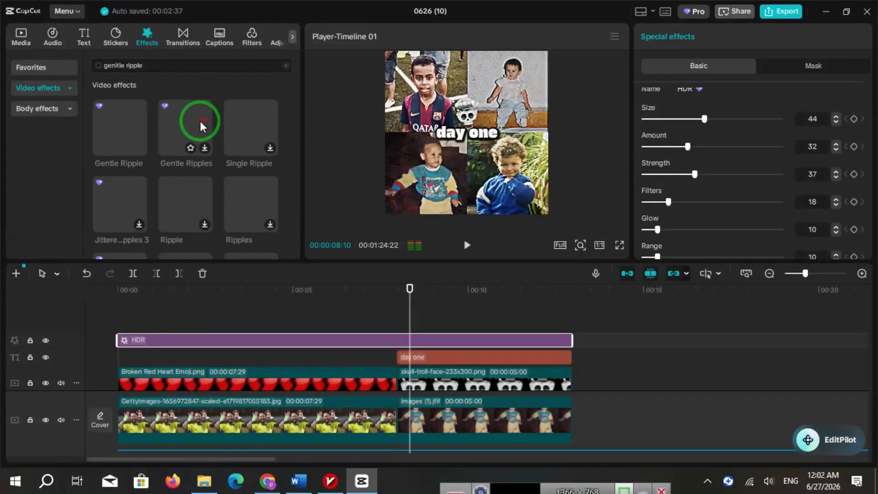
pyautogui.moveTo(120, 131); pyautogui.dragTo(122, 329)
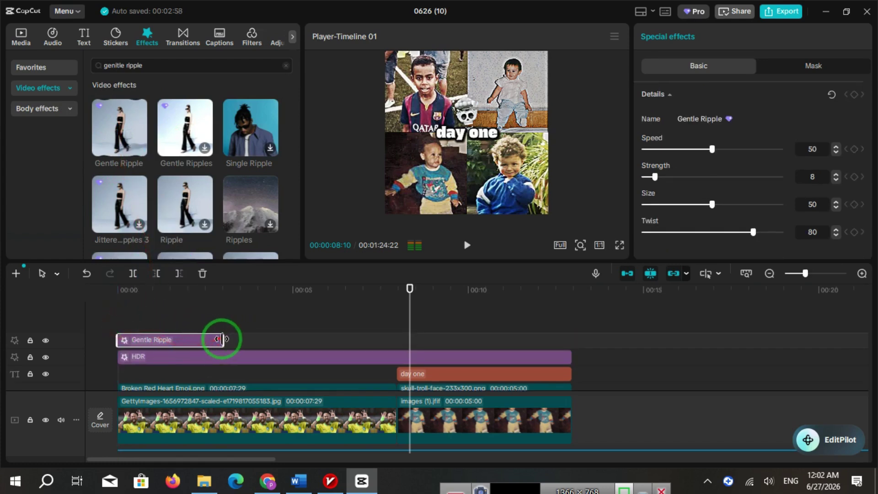
pyautogui.moveTo(222, 340); pyautogui.dragTo(396, 340)
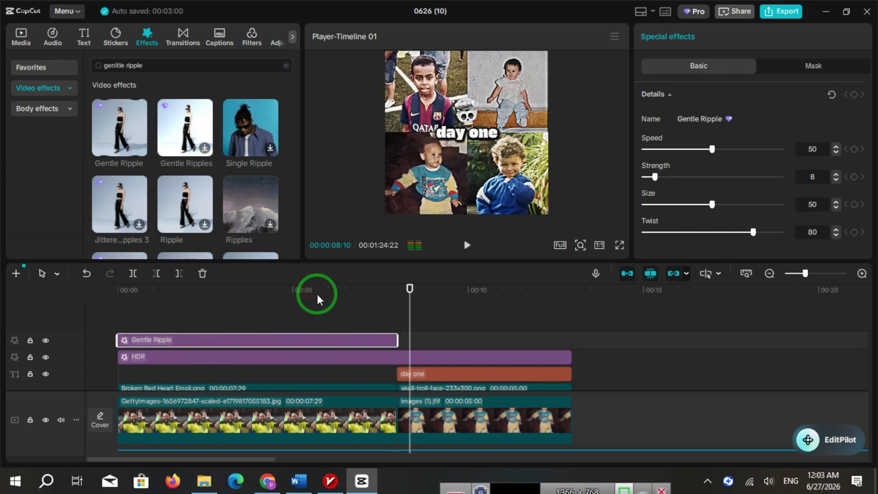
# - Set the Gentle Ripple effect's speed to 20, strength to 5, size to 20 and twist to 35
pyautogui.click(373, 289)
pyautogui.moveTo(712, 149); pyautogui.dragTo(671, 150)
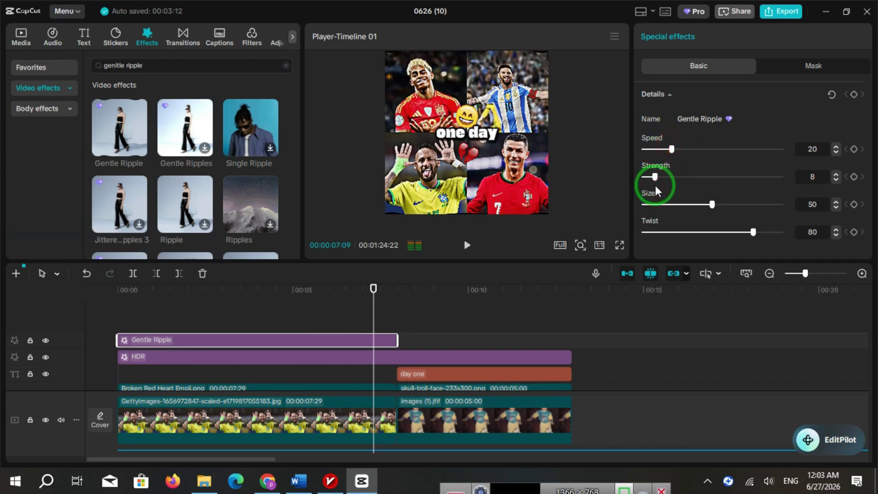
pyautogui.moveTo(665, 179)
pyautogui.mouseDown()
pyautogui.moveTo(745, 182)
pyautogui.moveTo(651, 177)
pyautogui.mouseUp()
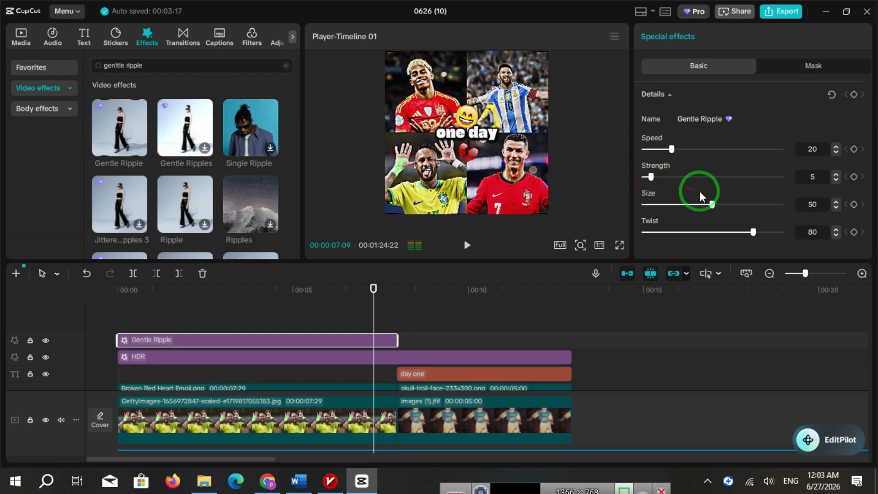
pyautogui.moveTo(712, 207); pyautogui.dragTo(671, 209)
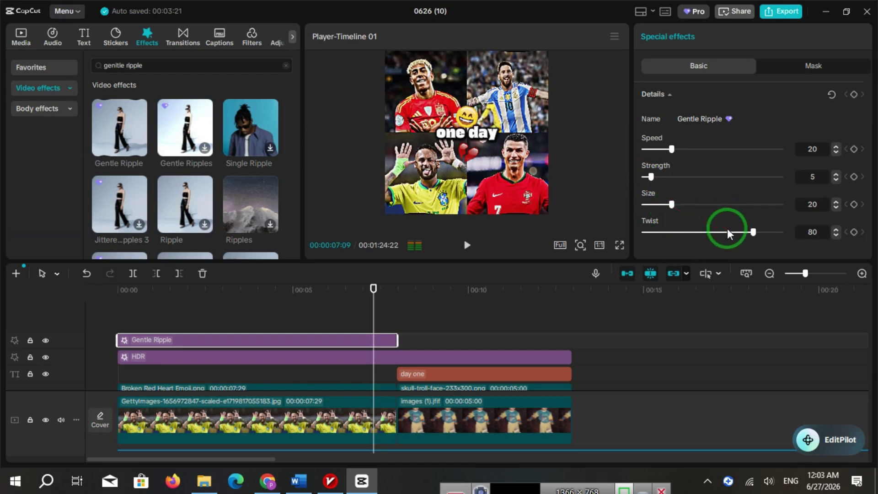
pyautogui.moveTo(727, 228); pyautogui.dragTo(693, 221)
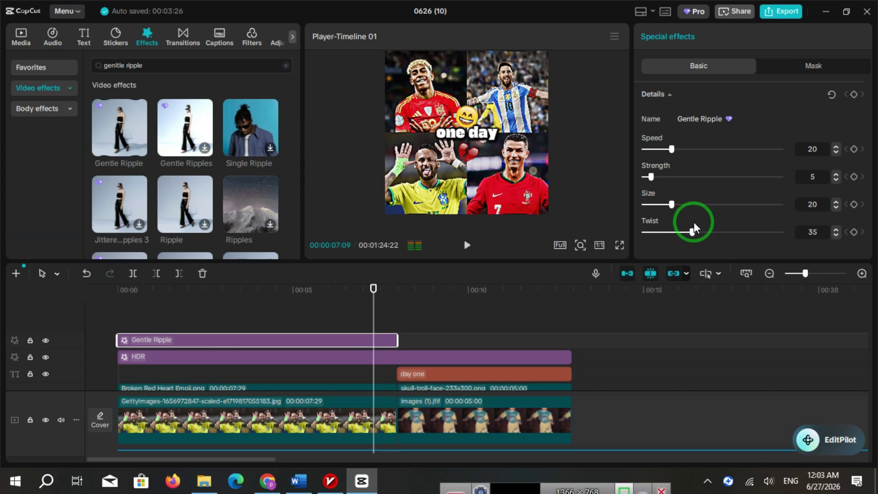
# - Search for "shake", add the Subtle Shake effect across the whole "day one" section, and preview it over the photo change
pyautogui.click(258, 63)
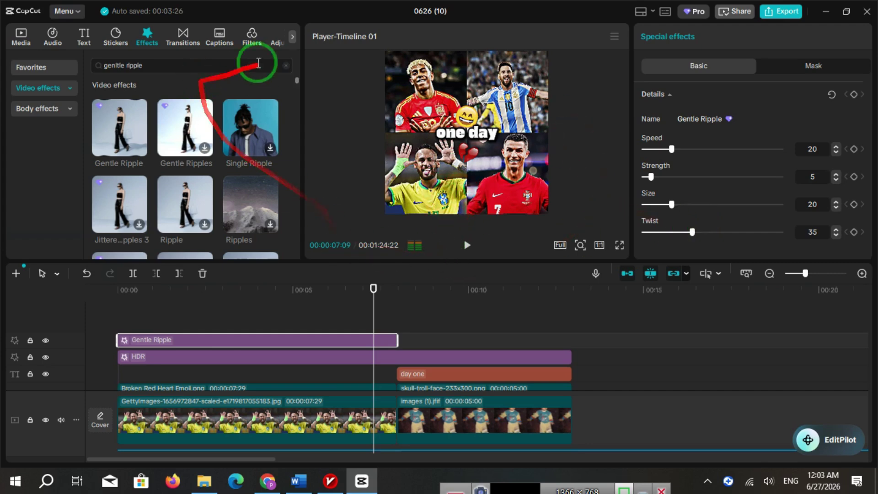
pyautogui.click(286, 67)
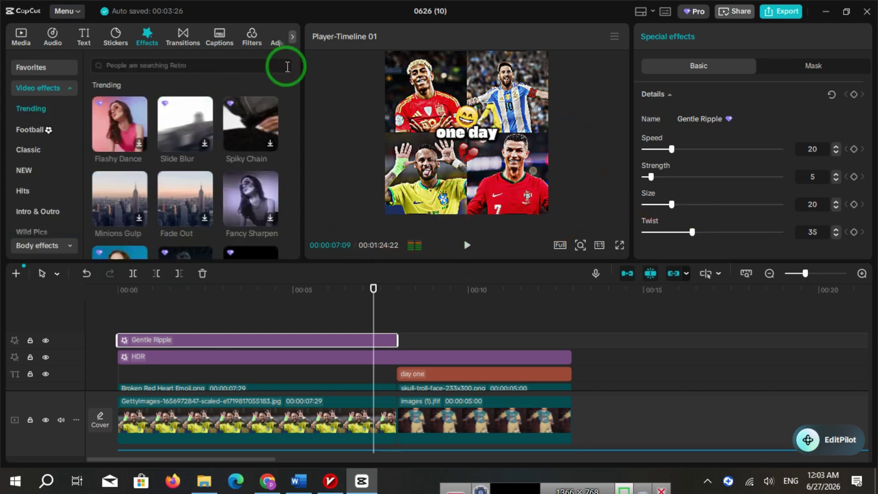
pyautogui.click(170, 69)
pyautogui.click(112, 116)
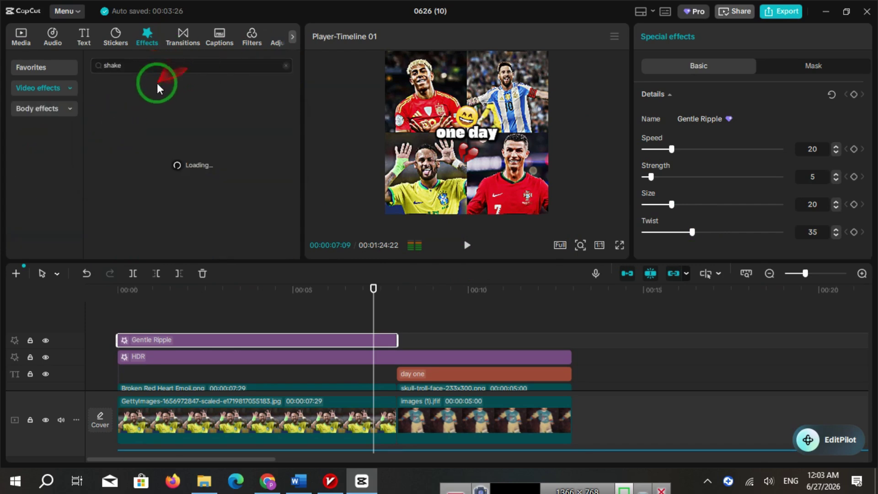
pyautogui.moveTo(107, 117); pyautogui.dragTo(401, 339)
pyautogui.moveTo(503, 339); pyautogui.dragTo(571, 339)
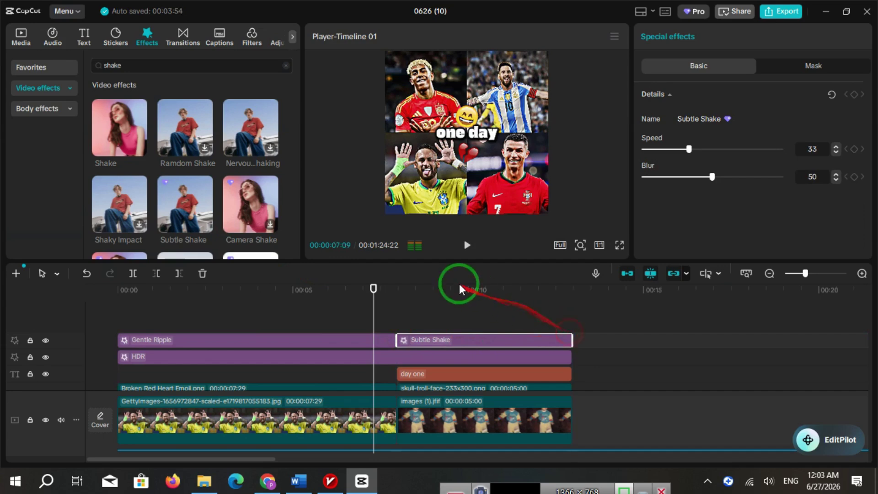
pyautogui.click(467, 245)
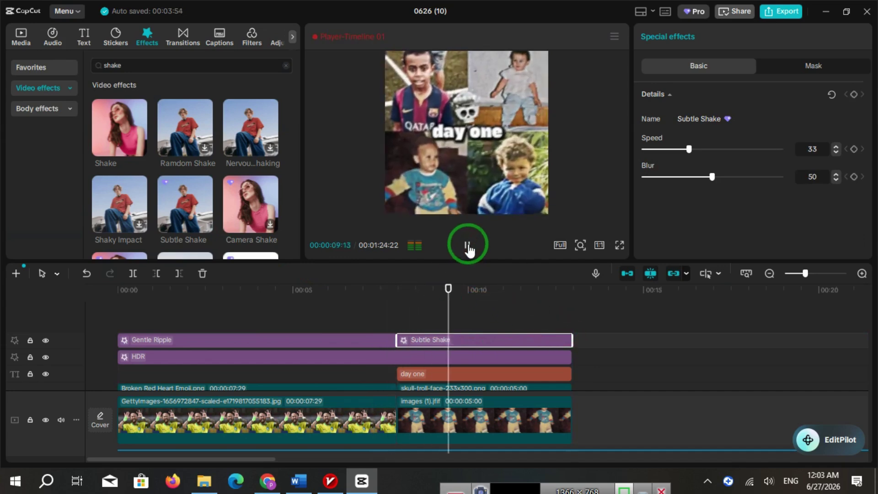
pyautogui.click(467, 246)
pyautogui.click(295, 302)
# - Search for "vignette" and add the Vignette effect from the timeline start to the end of the "day one" photos
pyautogui.click(285, 65)
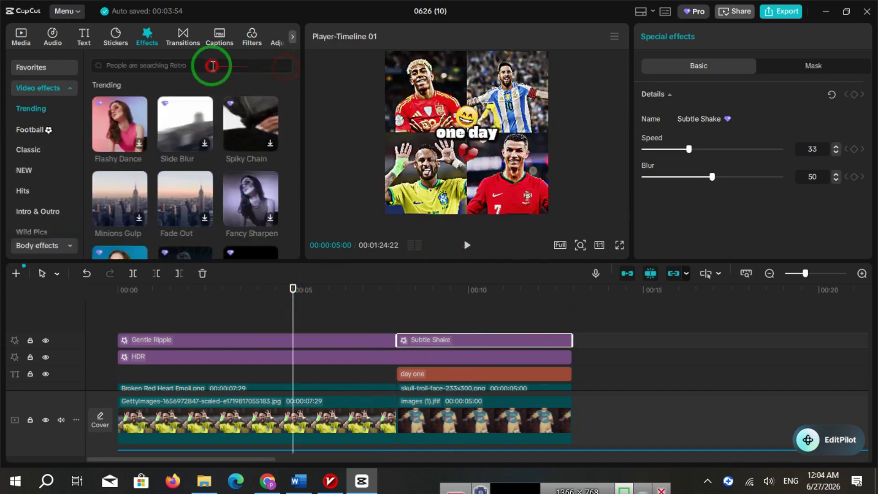
pyautogui.click(176, 68)
pyautogui.click(150, 99)
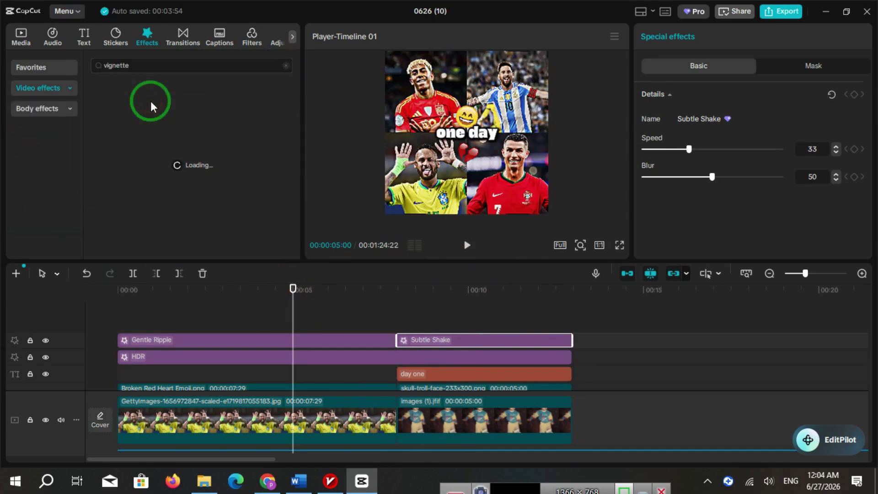
pyautogui.moveTo(119, 133); pyautogui.dragTo(571, 340)
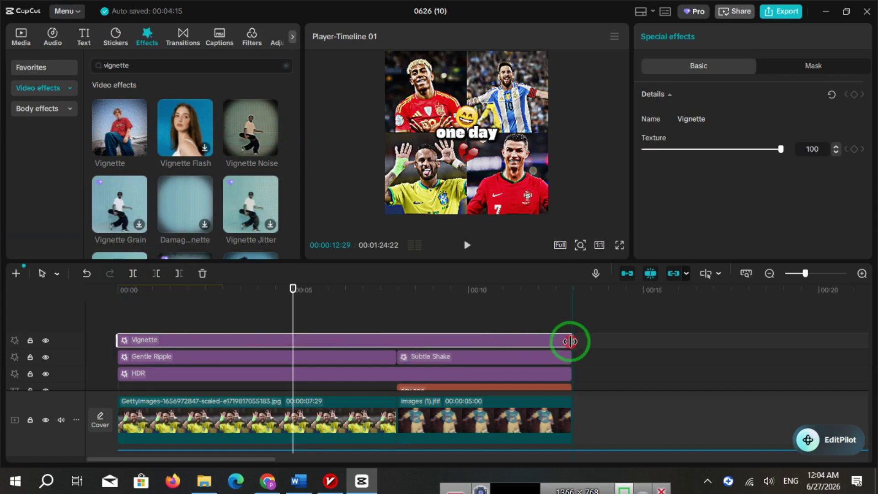
# - Split the Vignette effect at the change from the "one day" photos to the "day one" photos
pyautogui.click(397, 288)
pyautogui.hotkey('ctrl', 'b')
pyautogui.click(346, 289)
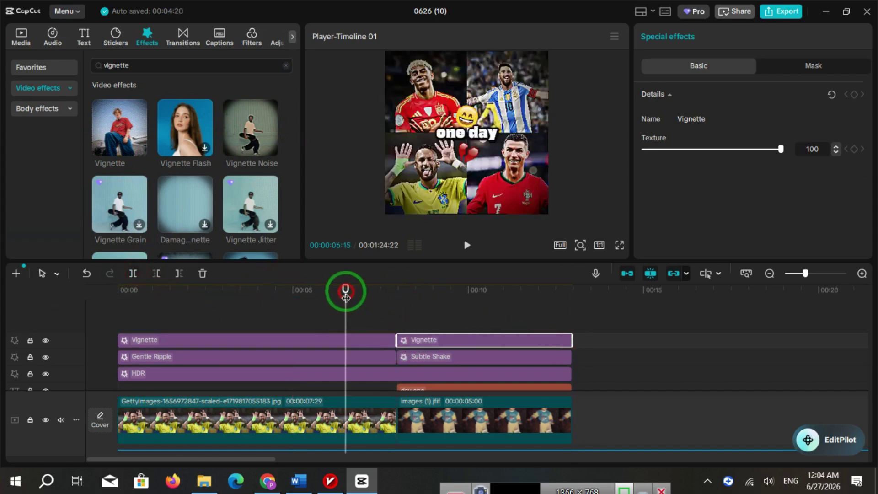
# - Try a texture of 9 on the "day one" section's Vignette, preview the photo change, and restore the texture to 100
pyautogui.moveTo(709, 150); pyautogui.dragTo(655, 149)
pyautogui.moveTo(430, 300); pyautogui.dragTo(364, 293)
pyautogui.click(465, 245)
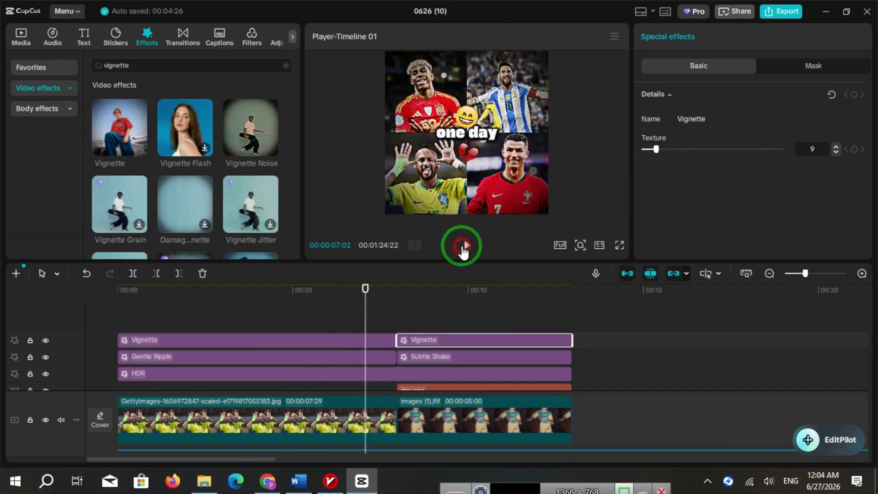
pyautogui.click(465, 245)
pyautogui.moveTo(709, 149); pyautogui.dragTo(783, 148)
# - Lower the texture of the Vignette over the "one day" section to near the minimum and preview the result
pyautogui.click(364, 290)
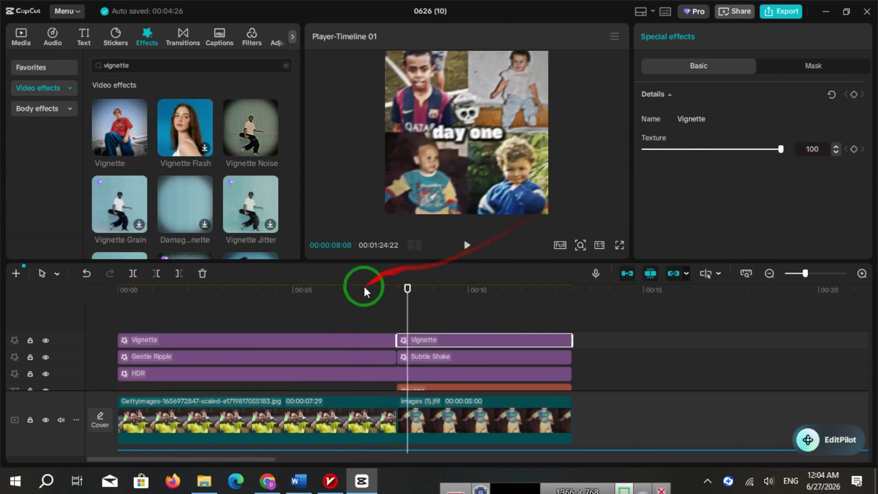
pyautogui.click(352, 341)
pyautogui.moveTo(649, 148); pyautogui.dragTo(654, 150)
pyautogui.click(468, 245)
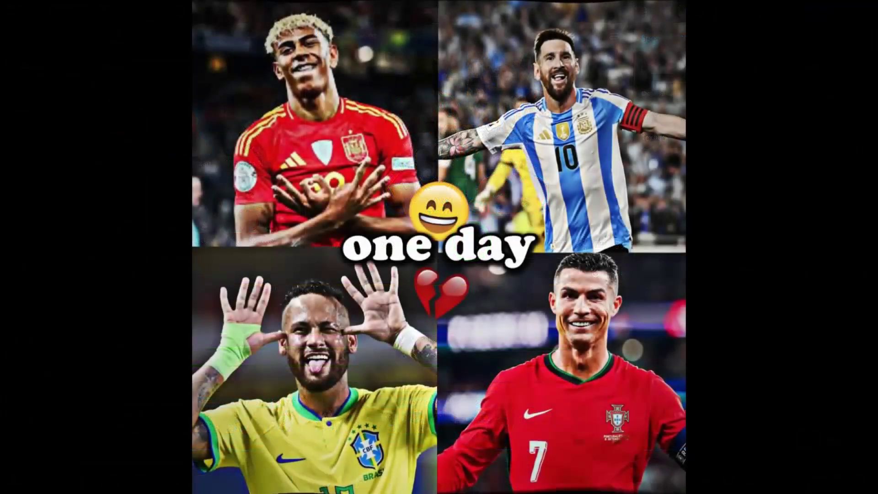